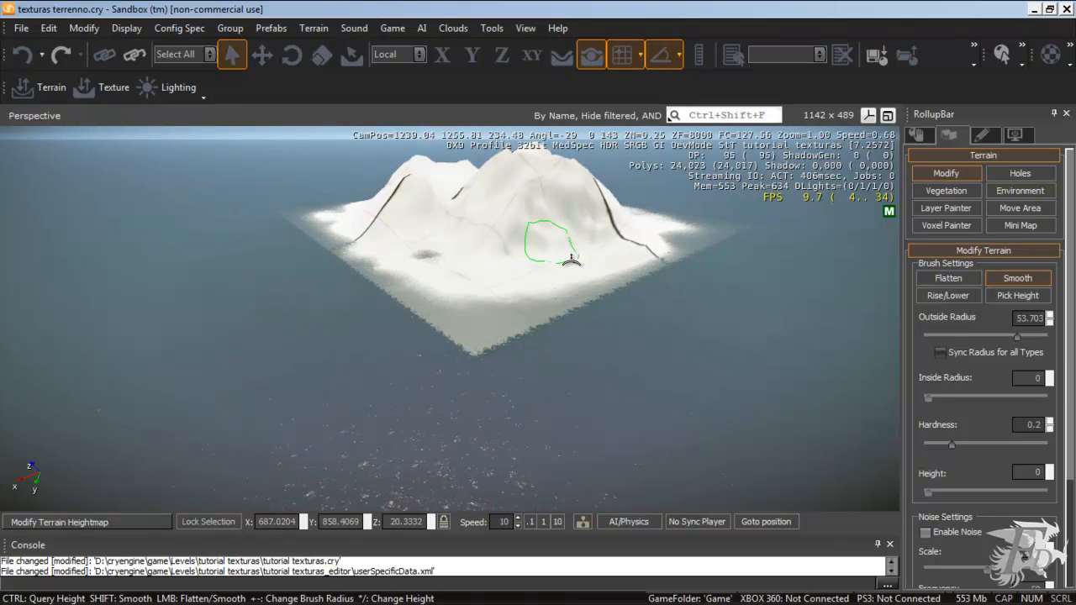
- Open the terrain texture layers, select the Default layer and look at its assigned material
right_click_drag(554, 251, 555, 251)
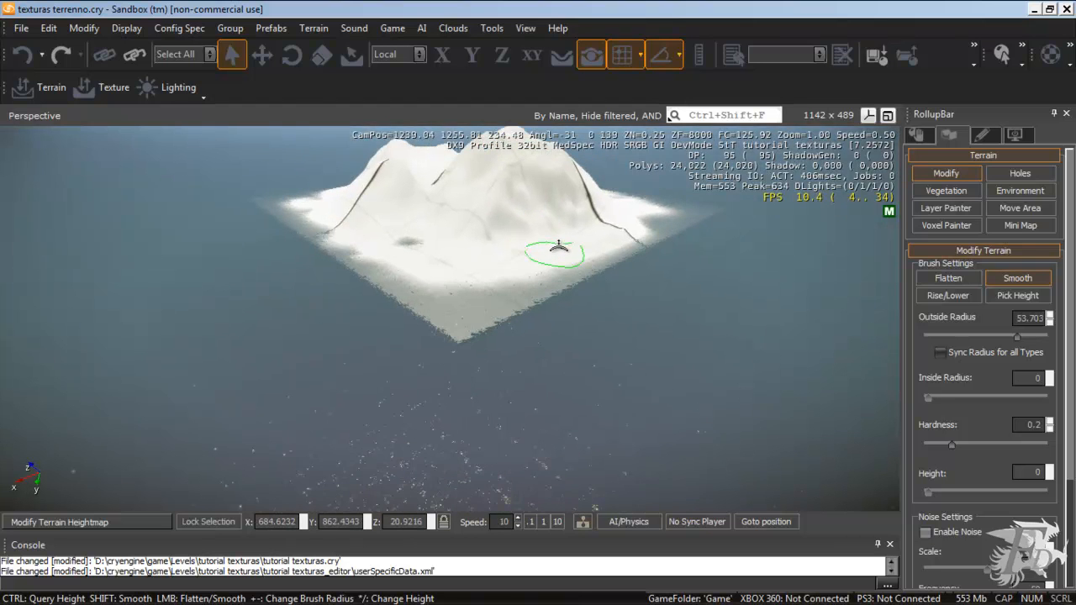
scroll(558, 246, "up", 5)
scroll(554, 251, "up", 2)
mouse_move(554, 250)
right_mouse_down()
mouse_move(546, 260)
mouse_move(555, 245)
mouse_move(546, 238)
mouse_move(546, 264)
mouse_move(558, 236)
mouse_move(557, 252)
mouse_move(524, 286)
mouse_move(538, 288)
right_mouse_up()
scroll(551, 252, "down", 2)
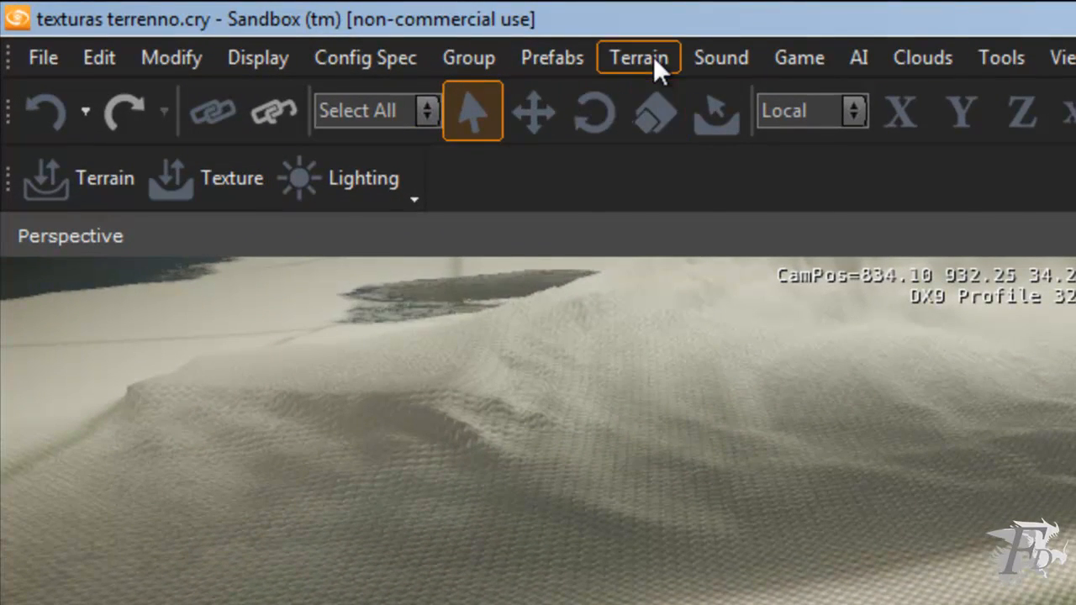
left_click(653, 57)
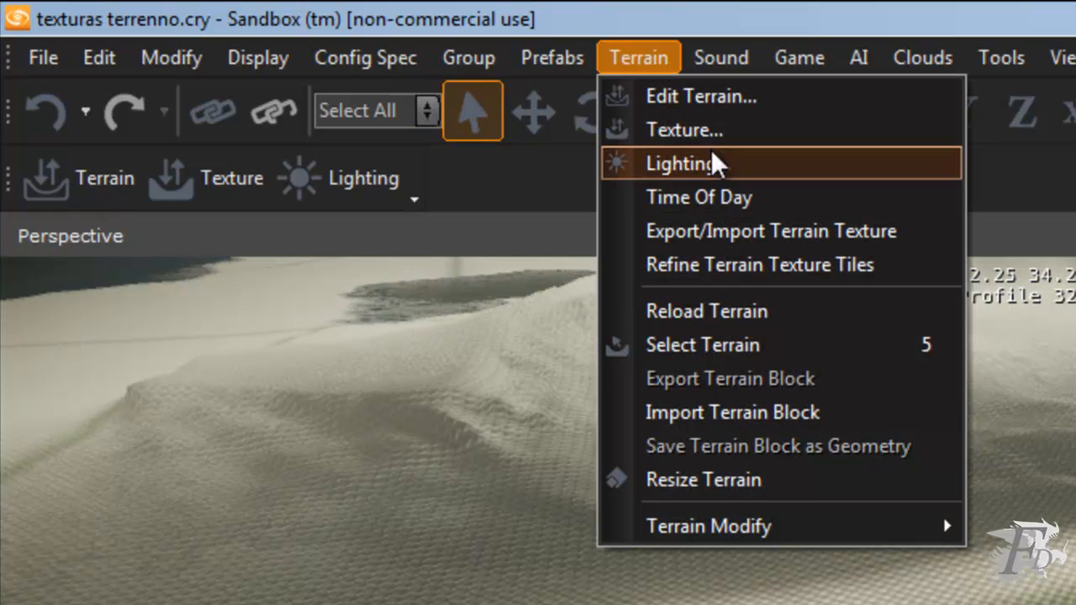
left_click(695, 127)
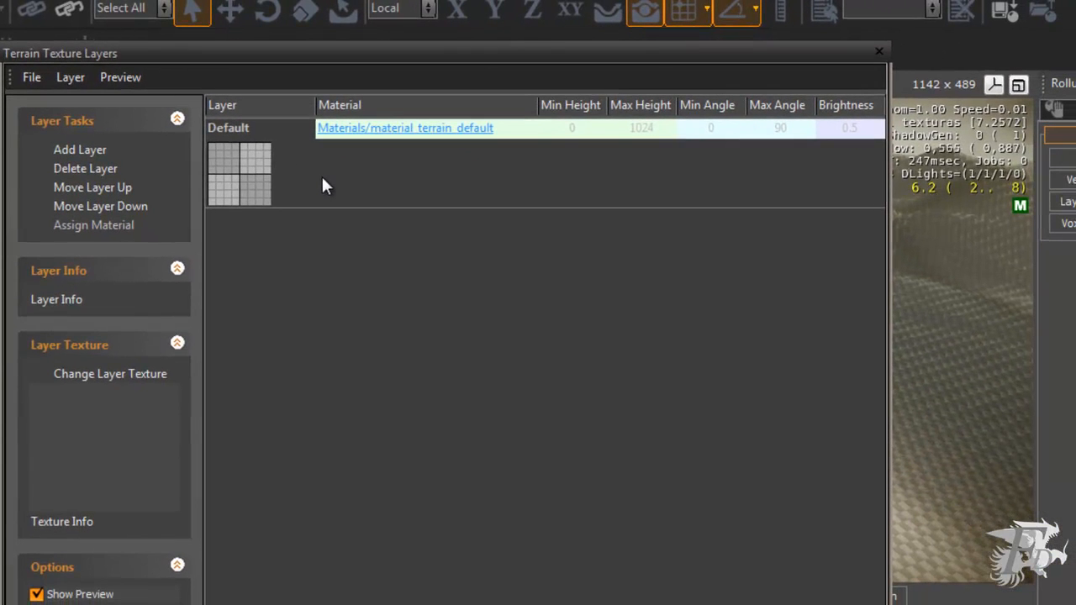
left_click(332, 181)
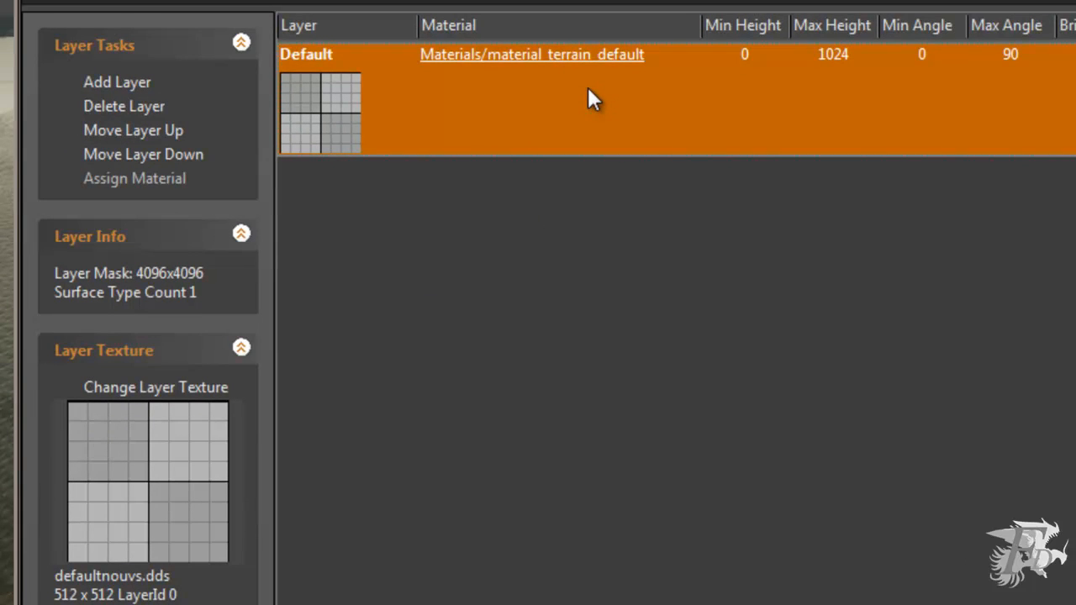
left_click(626, 61)
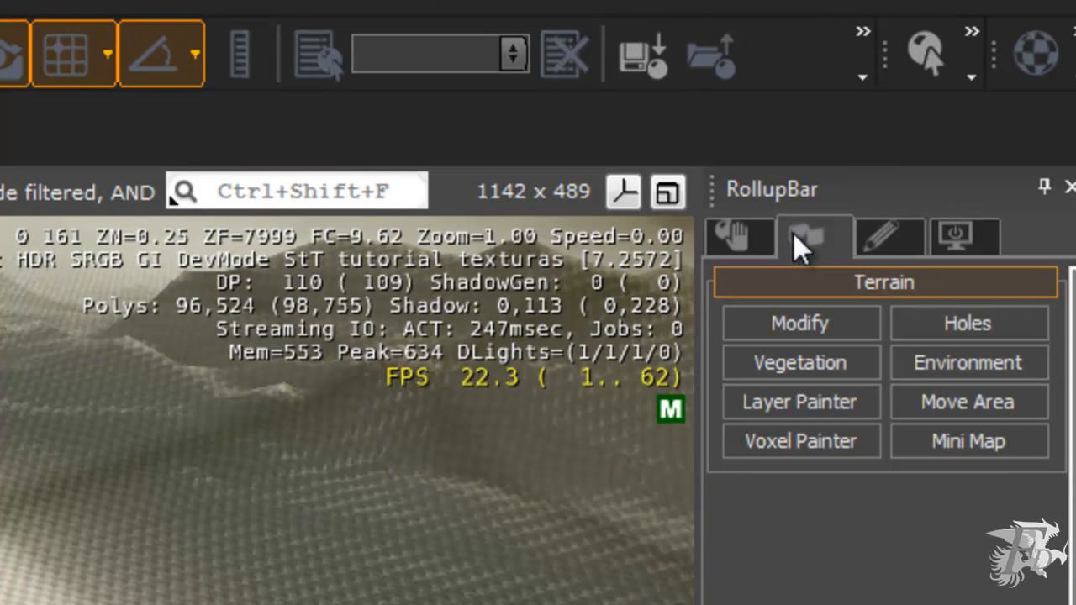
- Open the terrain Layer Painter and review its brush and layer settings
left_click(820, 402)
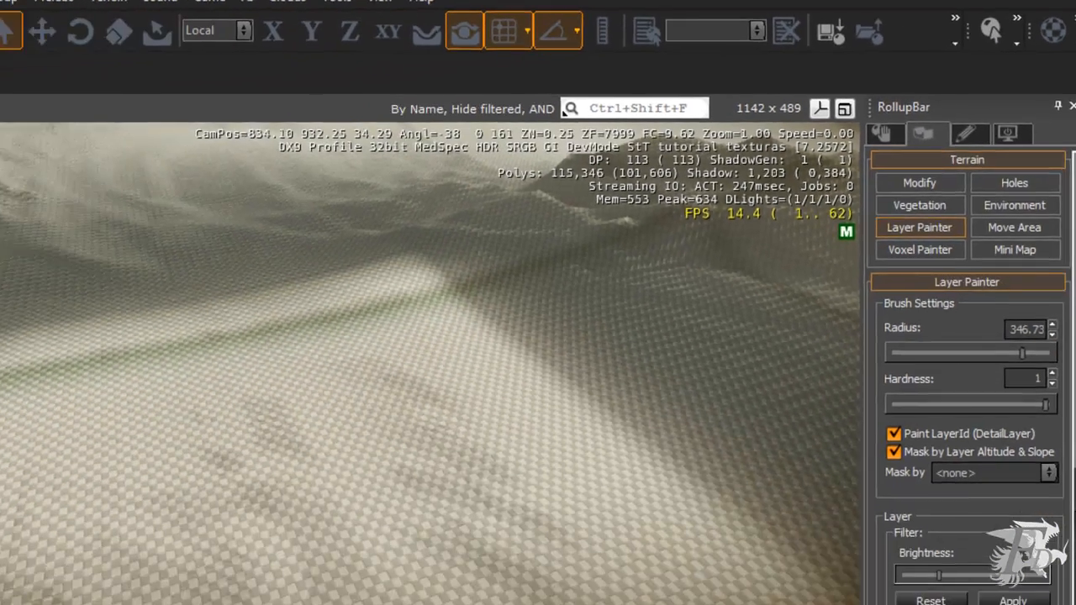
scroll(975, 379, "down", 2)
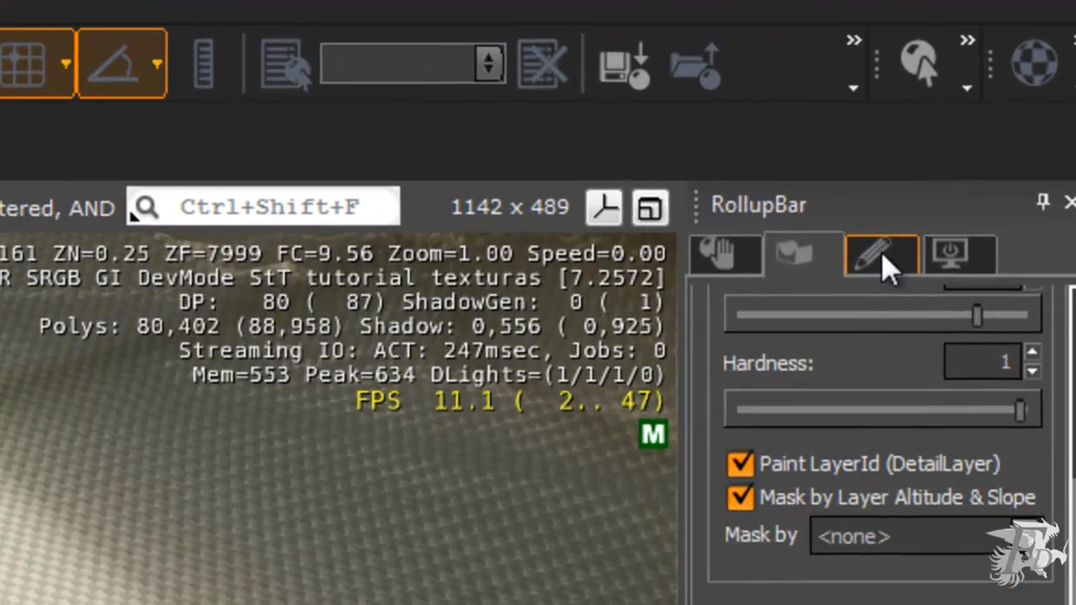
- Turn off Detail Texture in the render settings and examine the terrain surface up close
left_click(967, 143)
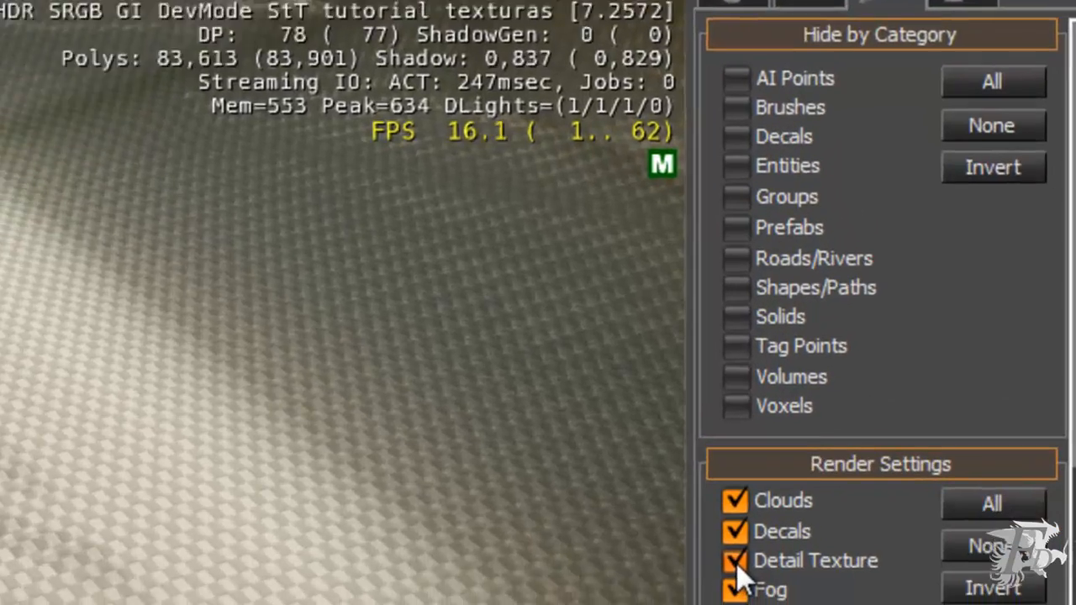
left_click(735, 561)
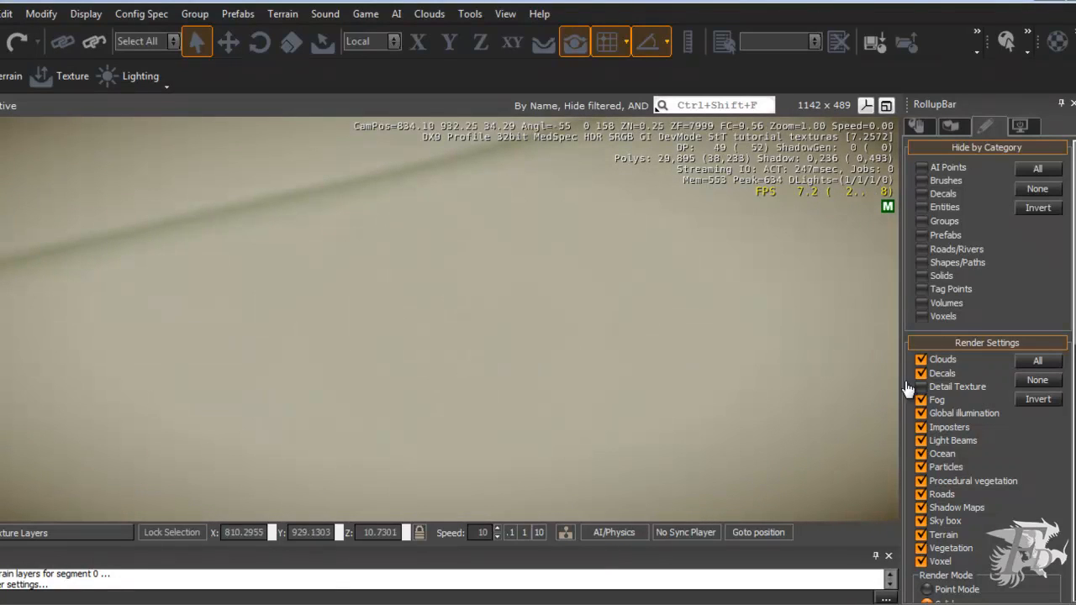
right_click_drag(557, 332, 565, 357)
key("w")
key("s")
- Set the camera movement speed to 1 and view the terrain from farther away
left_click(523, 533)
right_click_drag(529, 389, 529, 389)
key("w")
key("w")
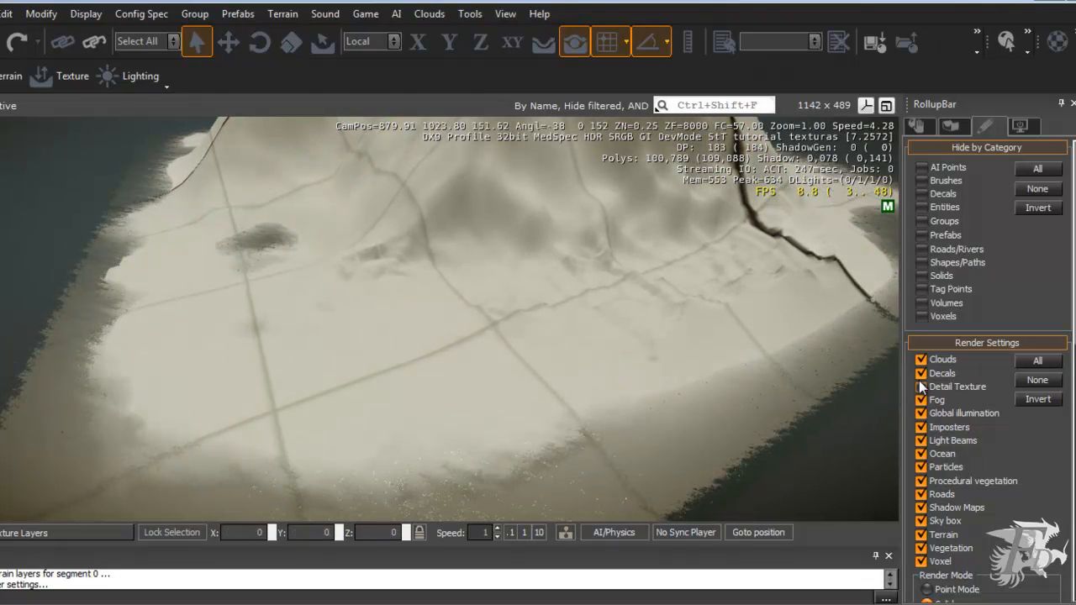
- Turn Detail Texture rendering back on and compare the terrain surface from near and far
left_click(923, 389)
right_click_drag(549, 346, 578, 317)
key("w")
key("w")
key("w")
key("s")
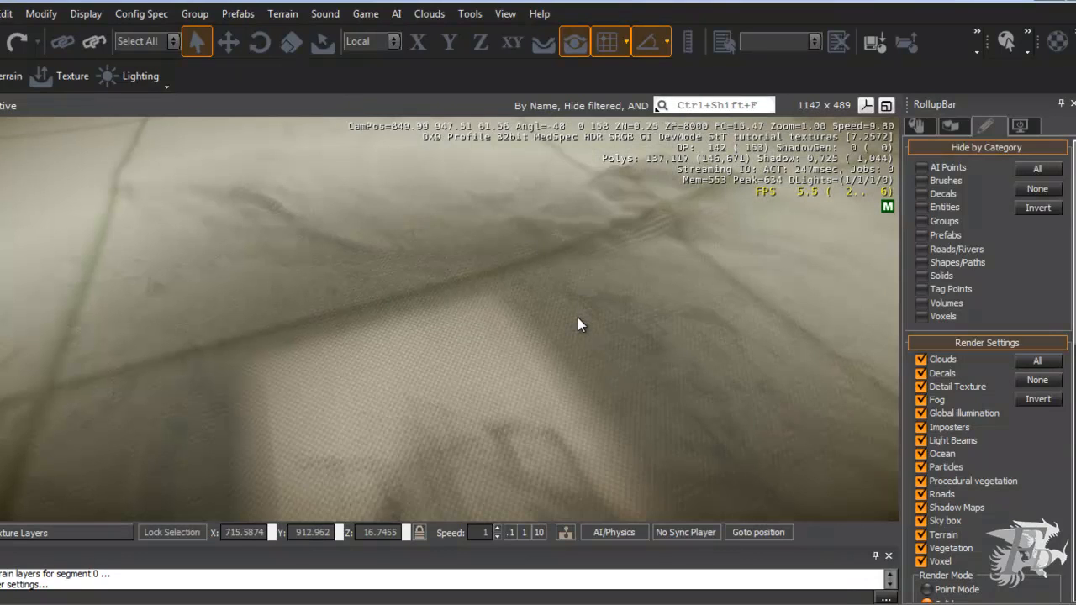
right_click_drag(542, 333, 541, 333)
key("s")
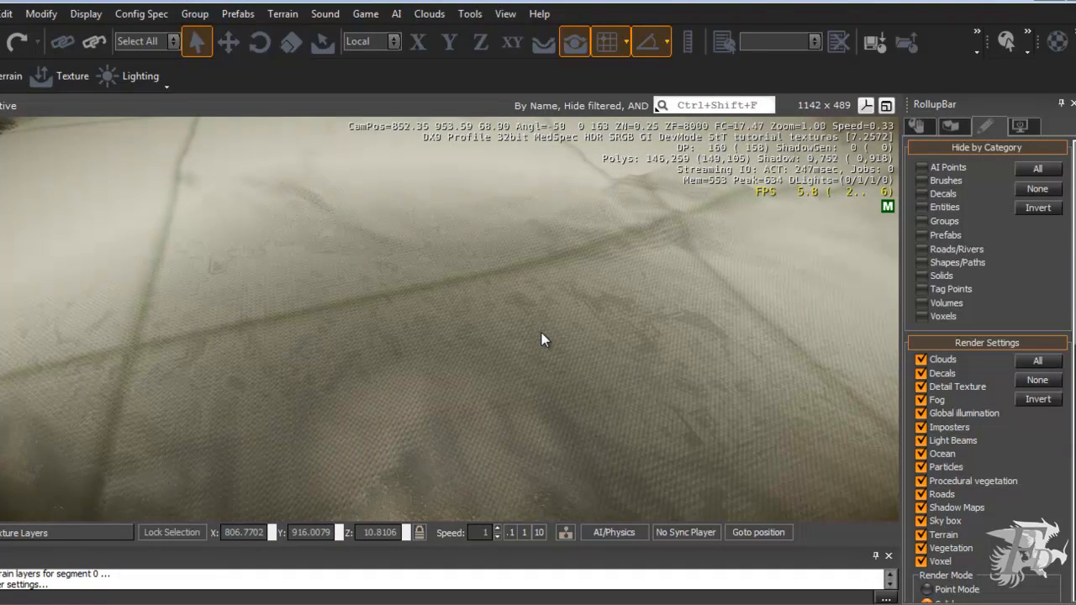
mouse_move(577, 320)
right_mouse_down()
mouse_move(588, 293)
mouse_move(570, 332)
right_mouse_up()
key("s")
key("s")
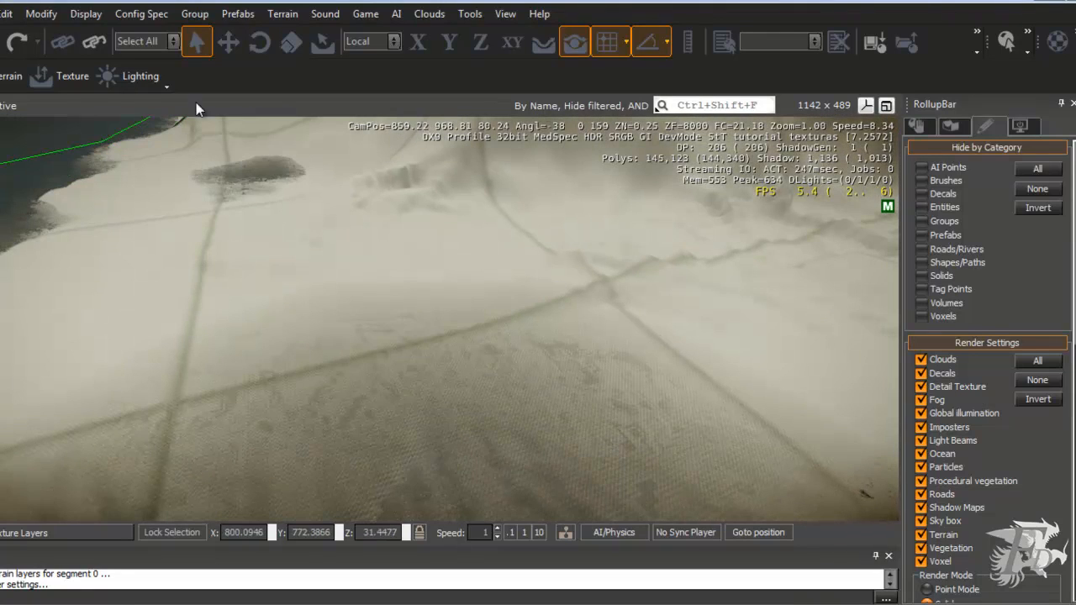
- Reopen the terrain texture layers and rename the Default layer to hierba
left_click(70, 78)
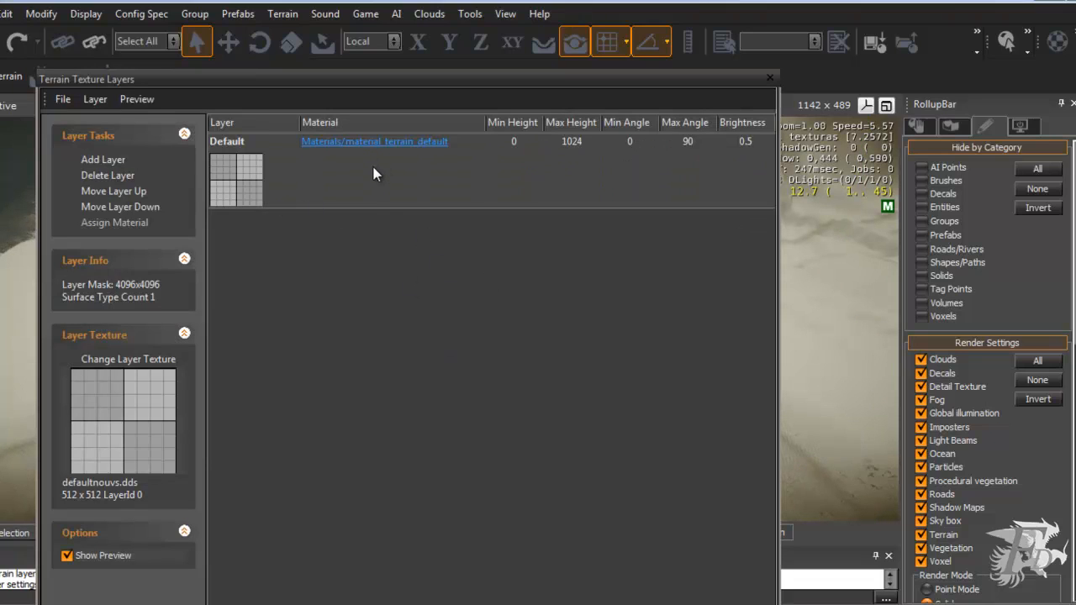
left_click(248, 146)
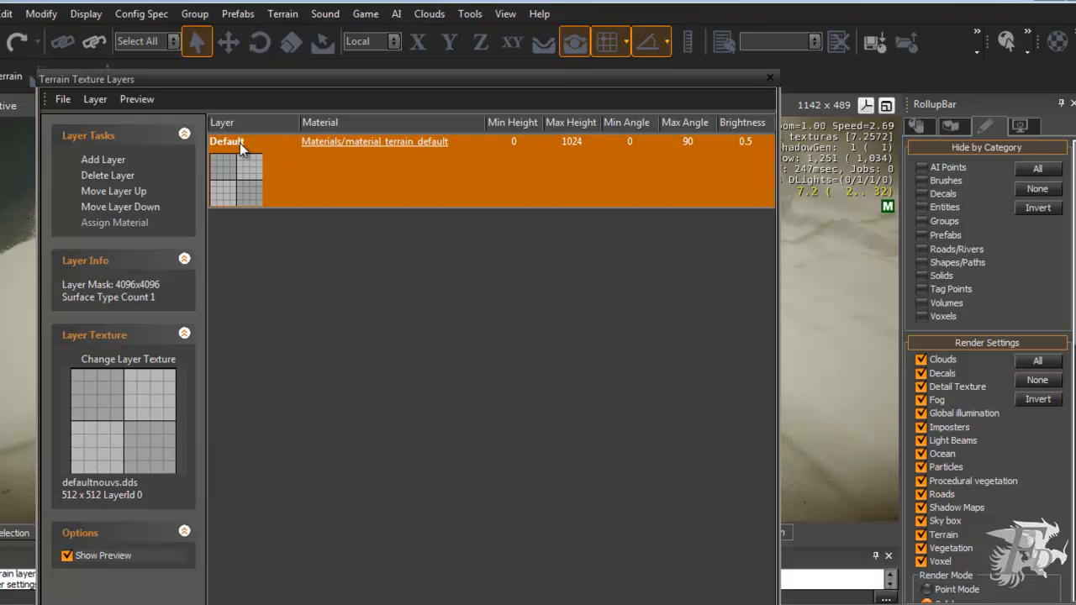
left_click(246, 143)
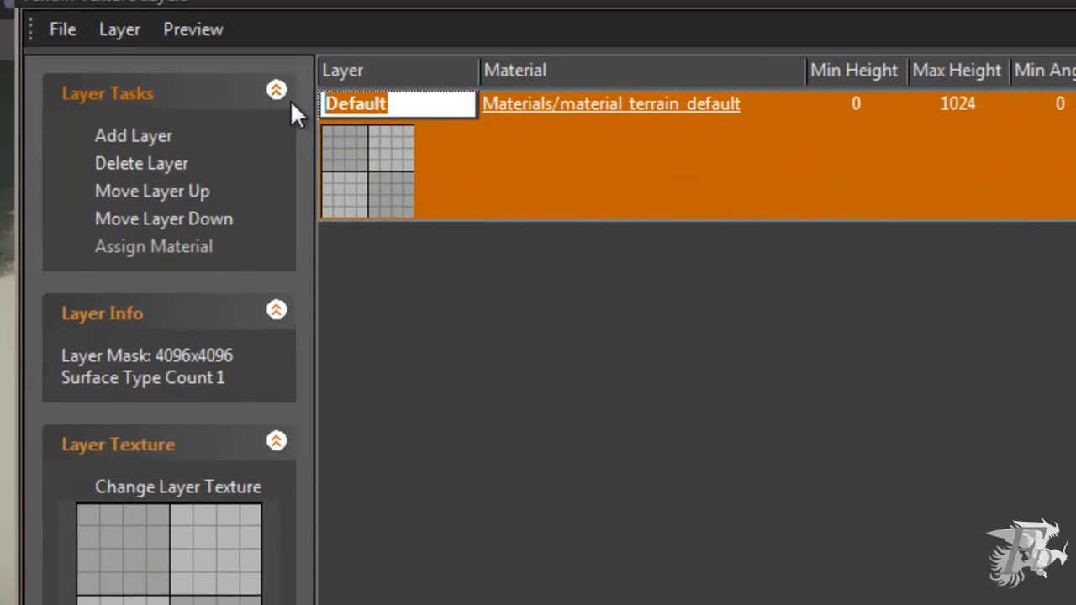
type("g")
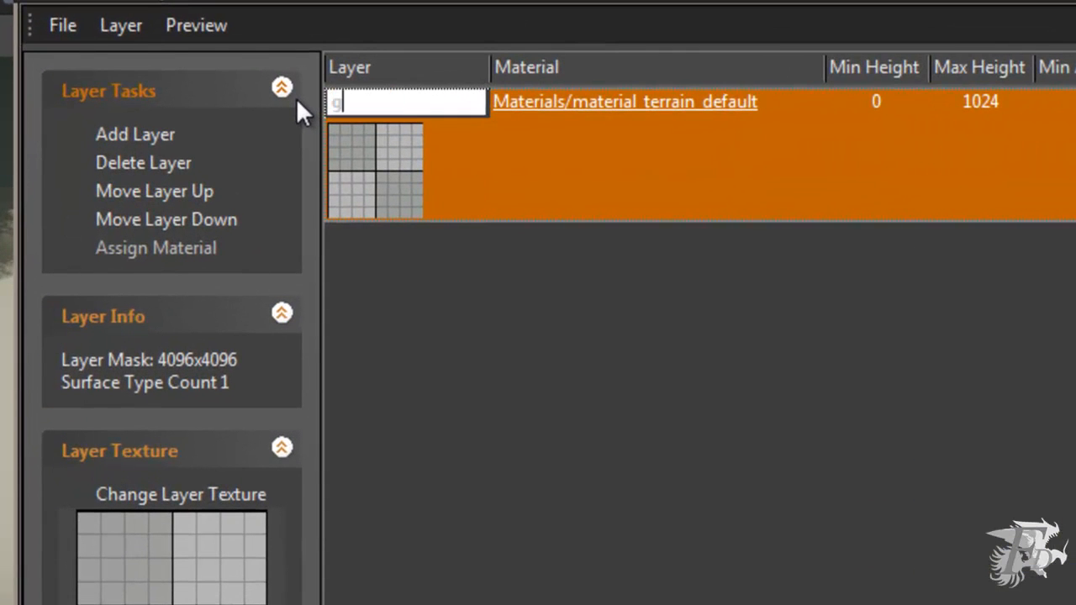
key("BackSpace")
type("hierb")
type("a")
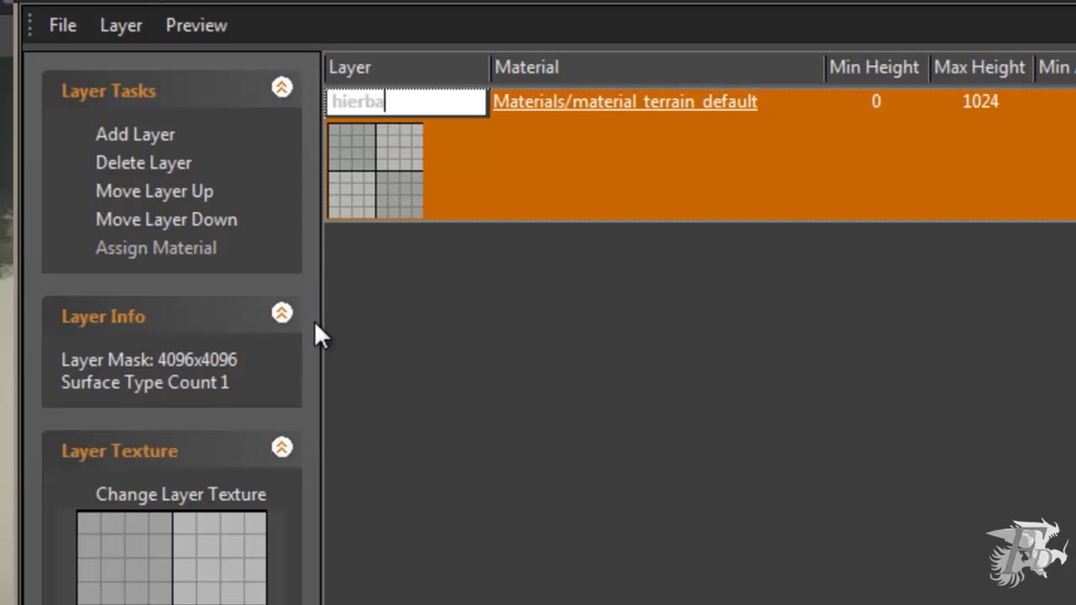
key("Return")
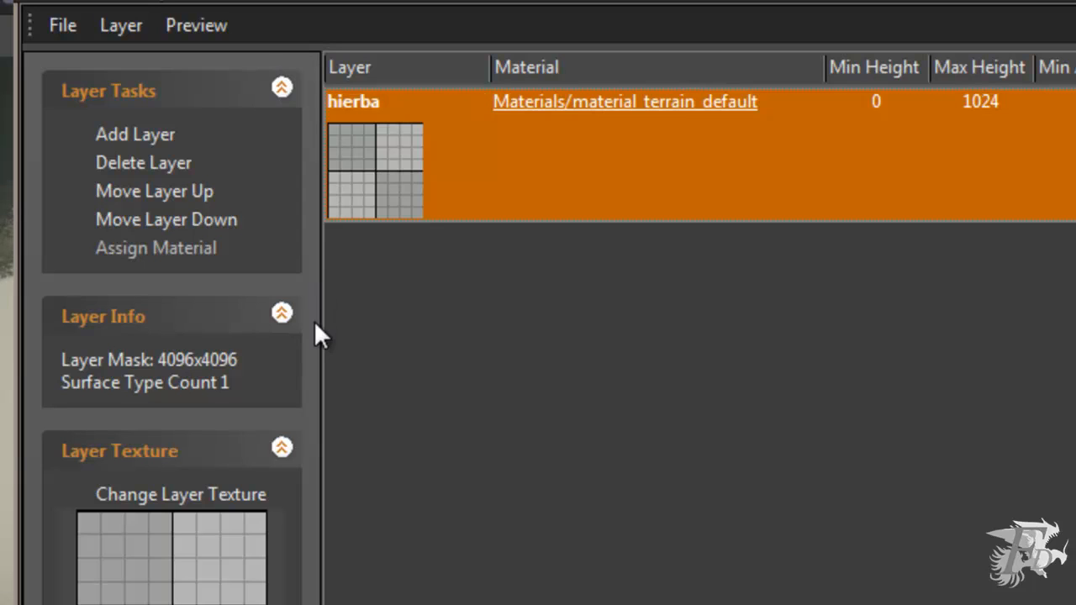
- Change the hierba layer's texture to grey.dds from the textures/defaults folder
left_click(520, 172, "ctrl")
left_click(513, 168)
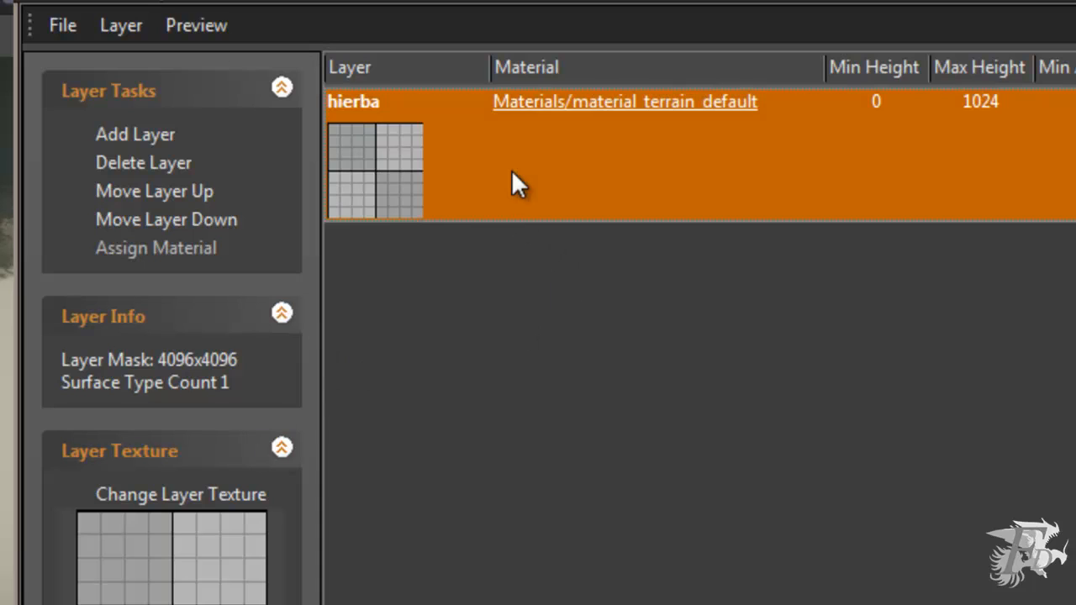
left_click(200, 506)
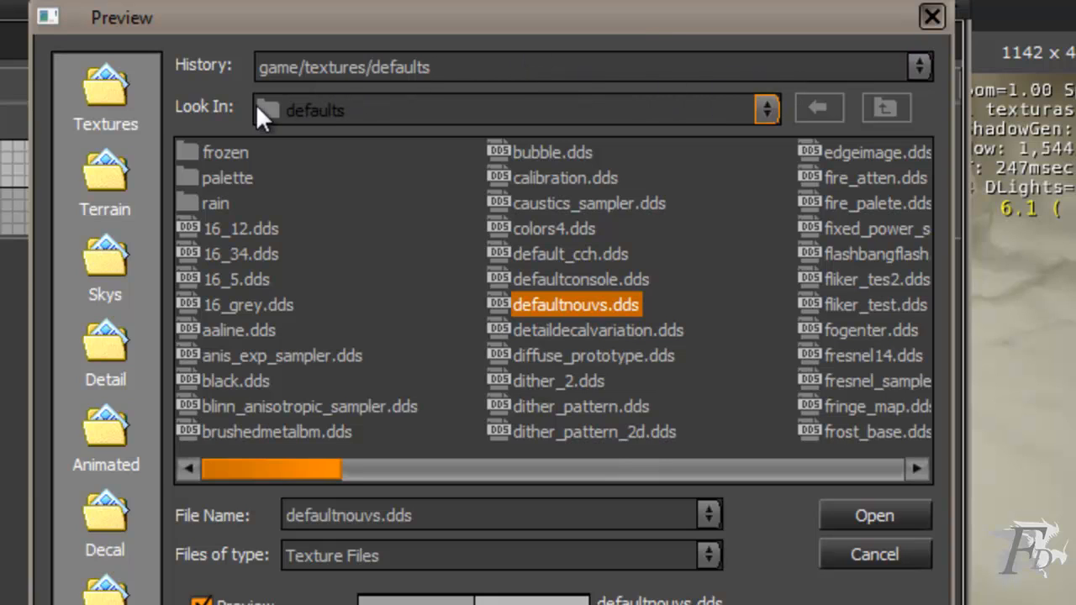
left_click(766, 111)
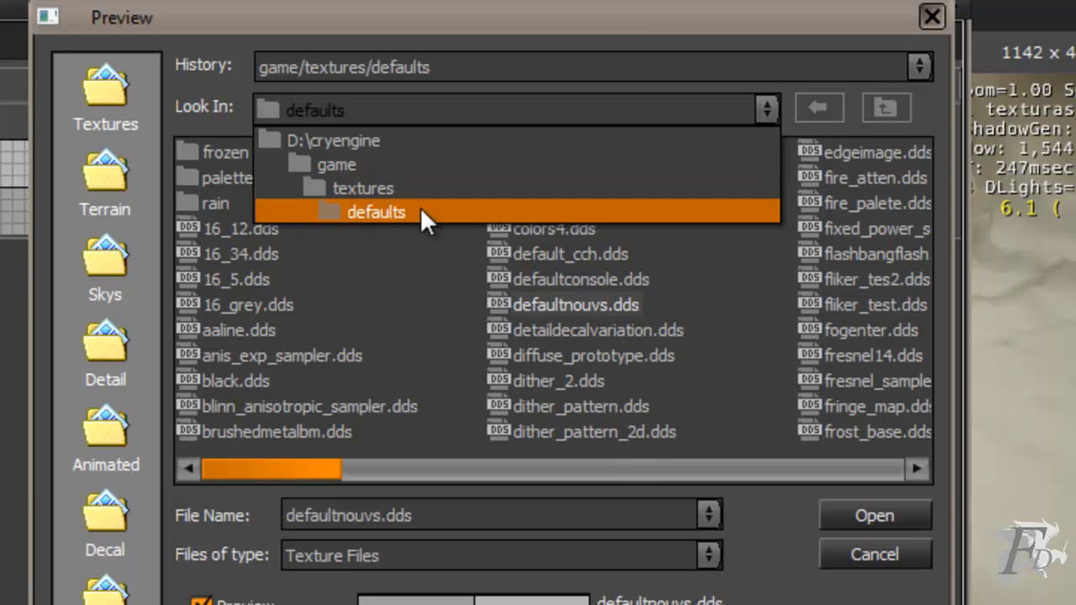
left_click(376, 191)
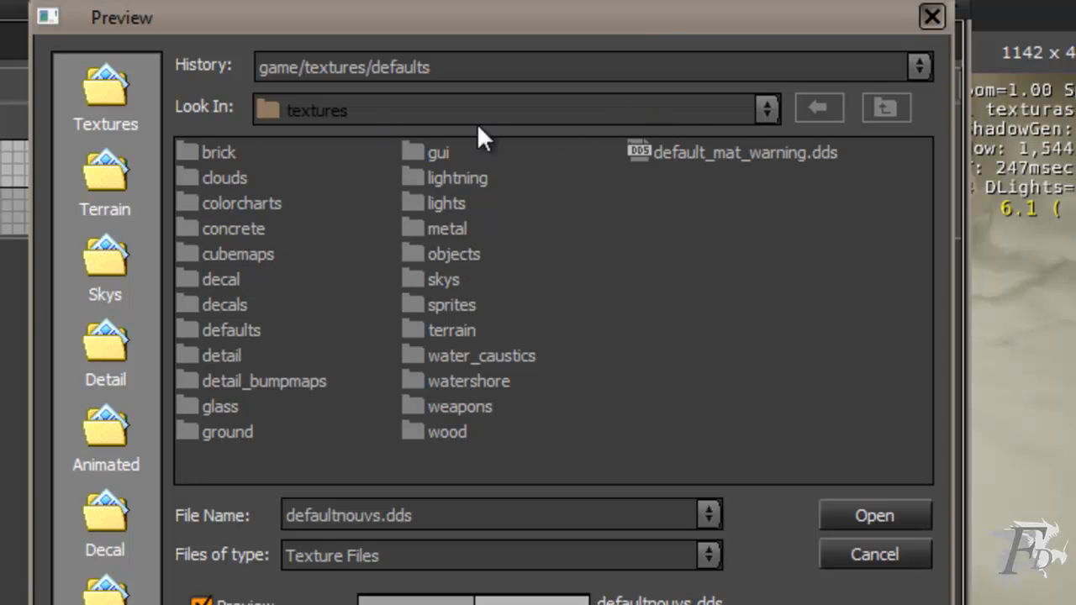
double_click(249, 332)
left_click_drag(324, 465, 519, 450)
left_click(549, 257)
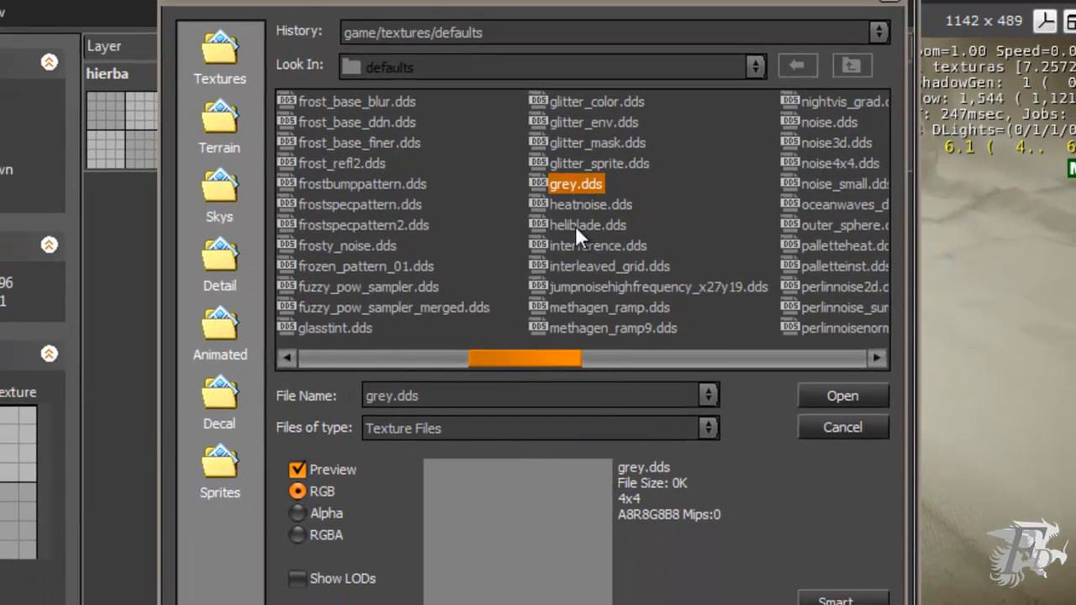
left_click(844, 396)
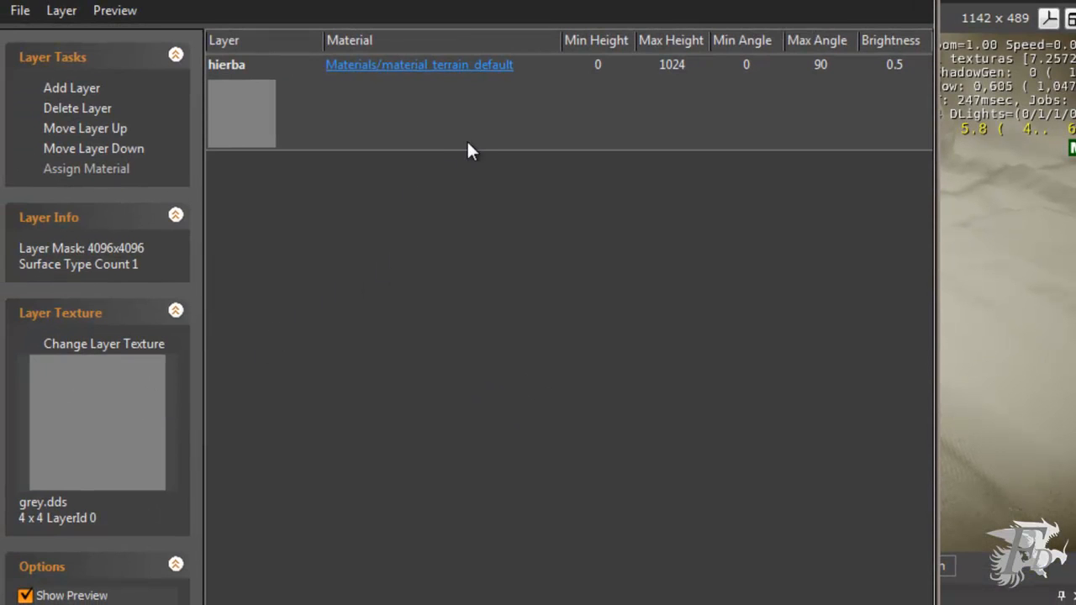
- Open the hierba layer's material in the Material Editor and select grass_5 from the materials/terrain folder
left_click(484, 124)
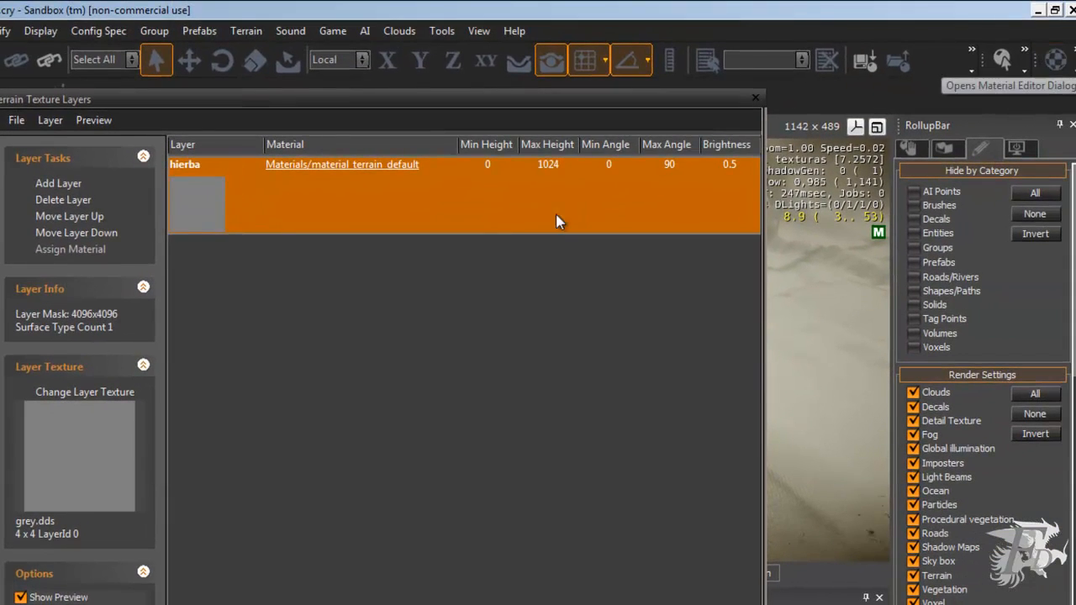
left_click(369, 168)
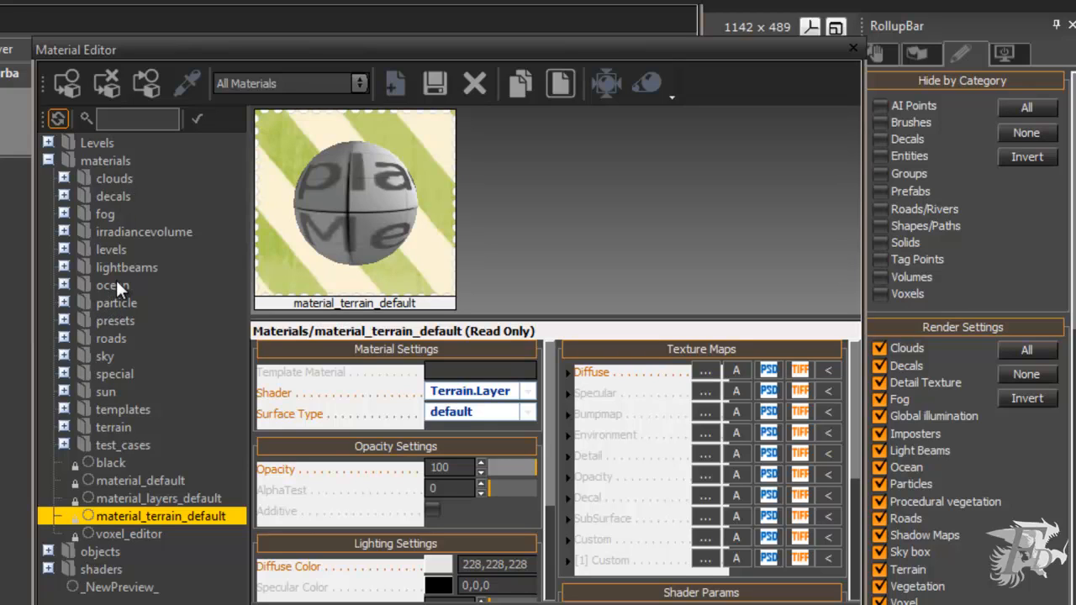
left_click(63, 428)
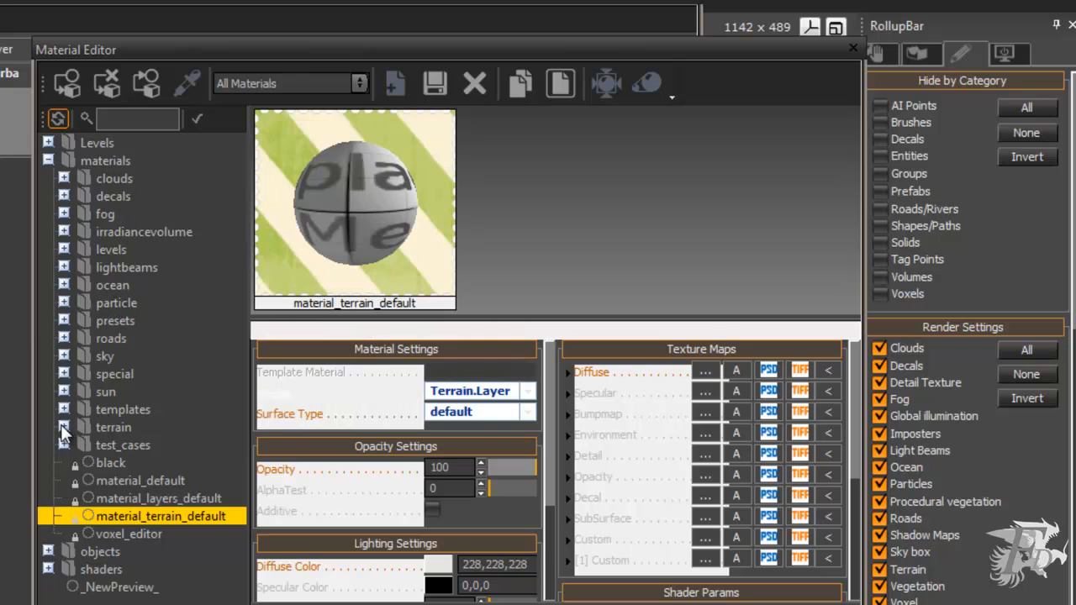
left_click(63, 429)
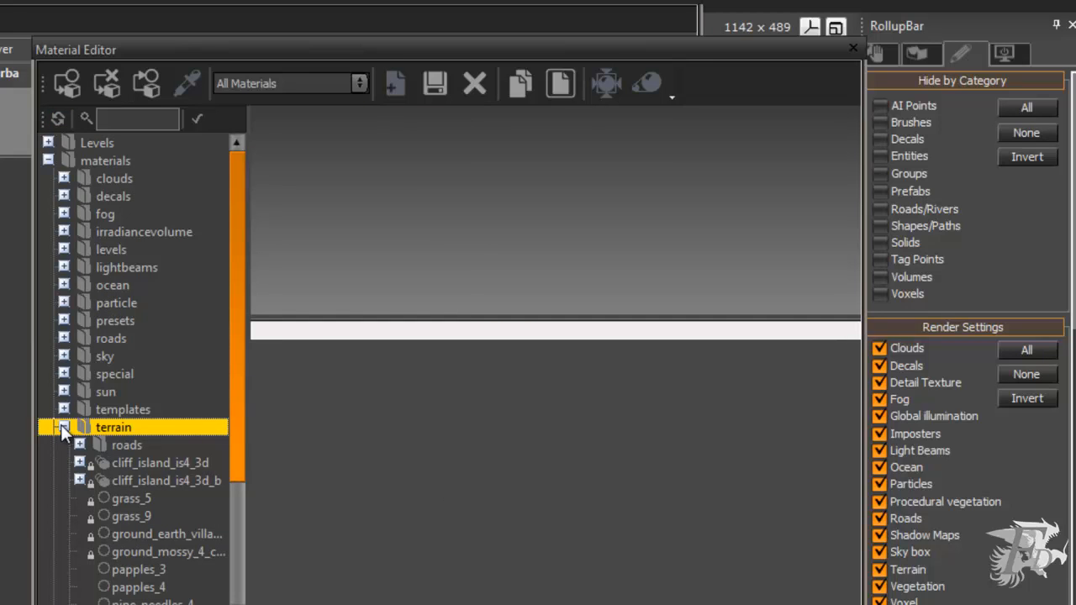
left_click(130, 497)
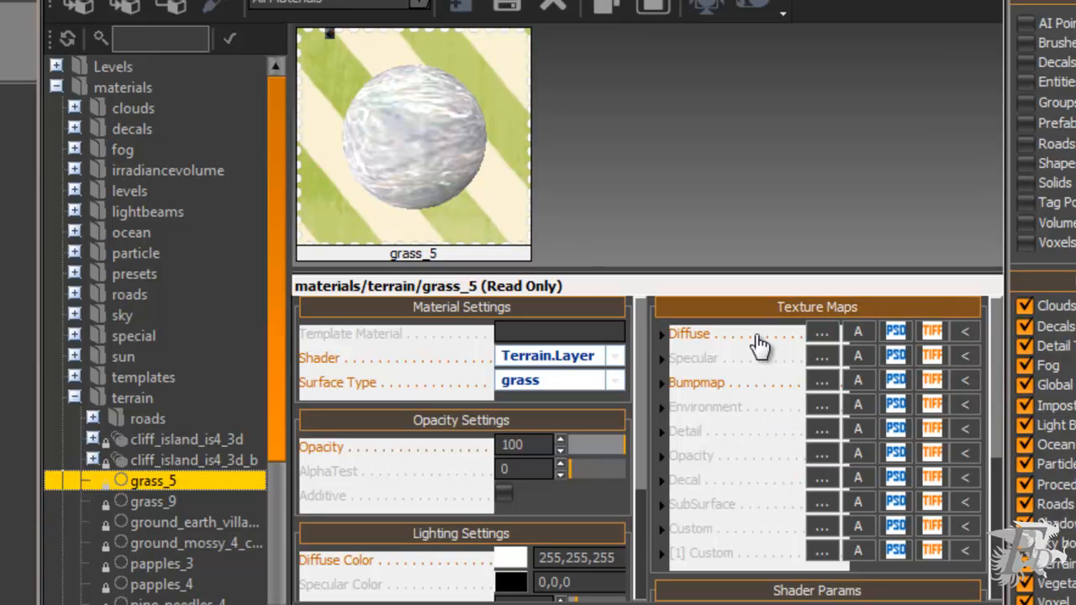
- Assign the grass_5 material to the hierba layer, and close the Terrain Texture Layers and Material Editor windows
mouse_move(754, 347)
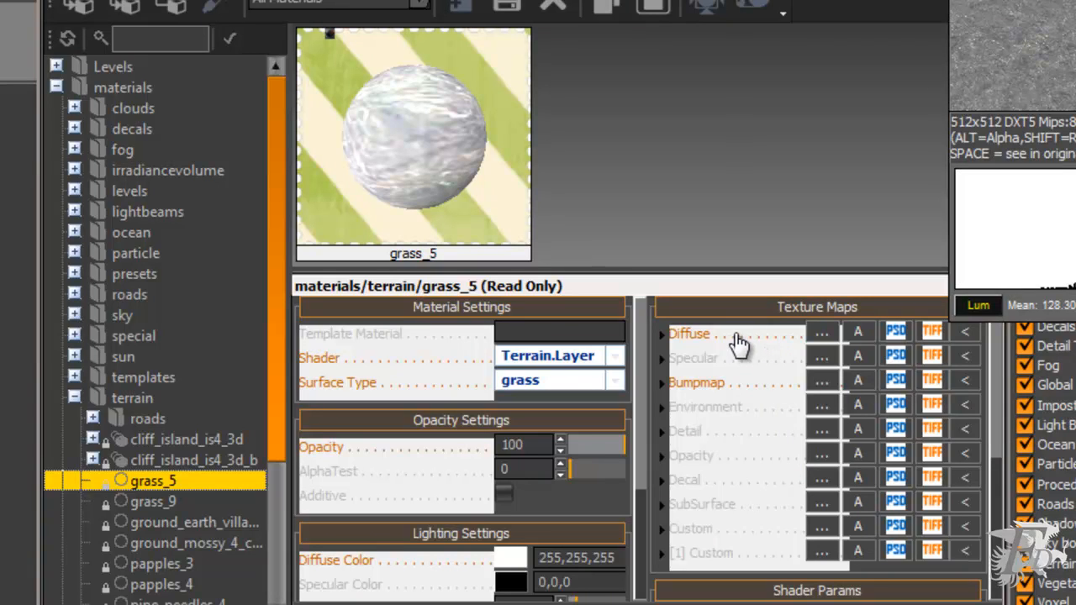
mouse_move(737, 400)
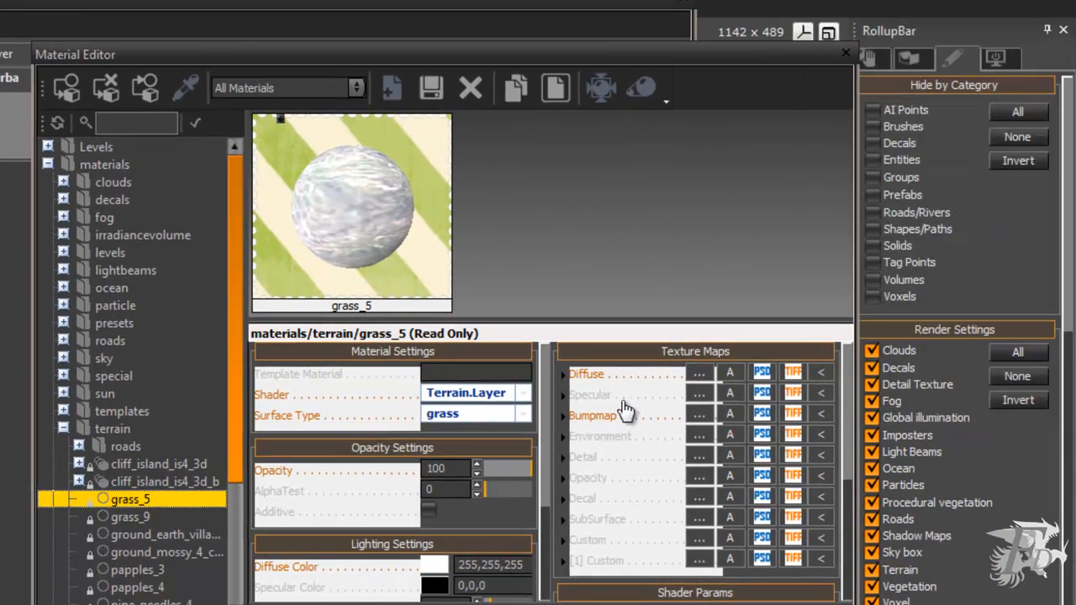
mouse_move(752, 344)
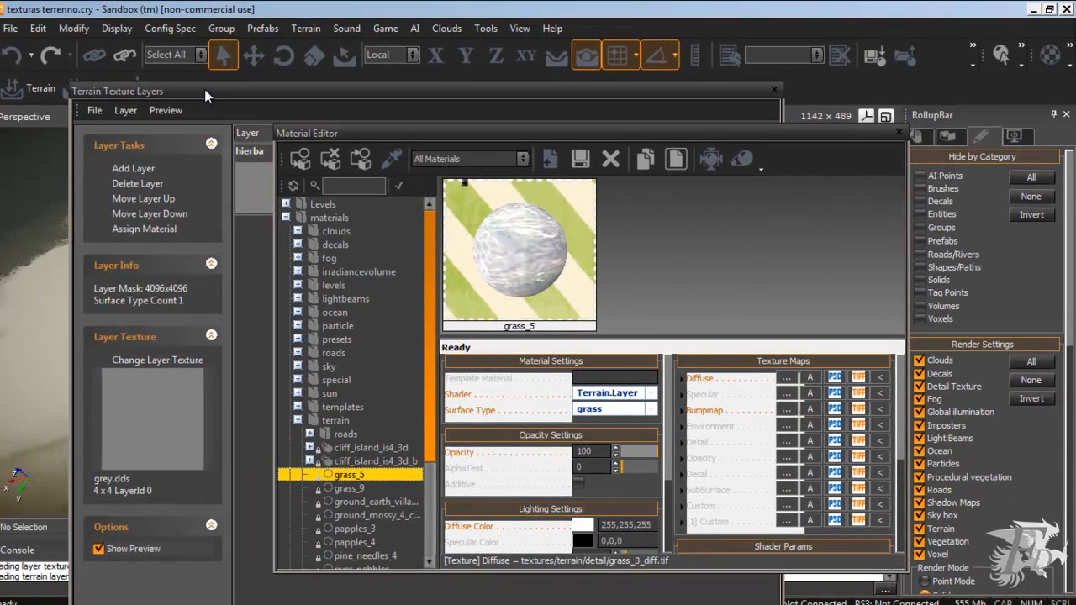
left_click(205, 89)
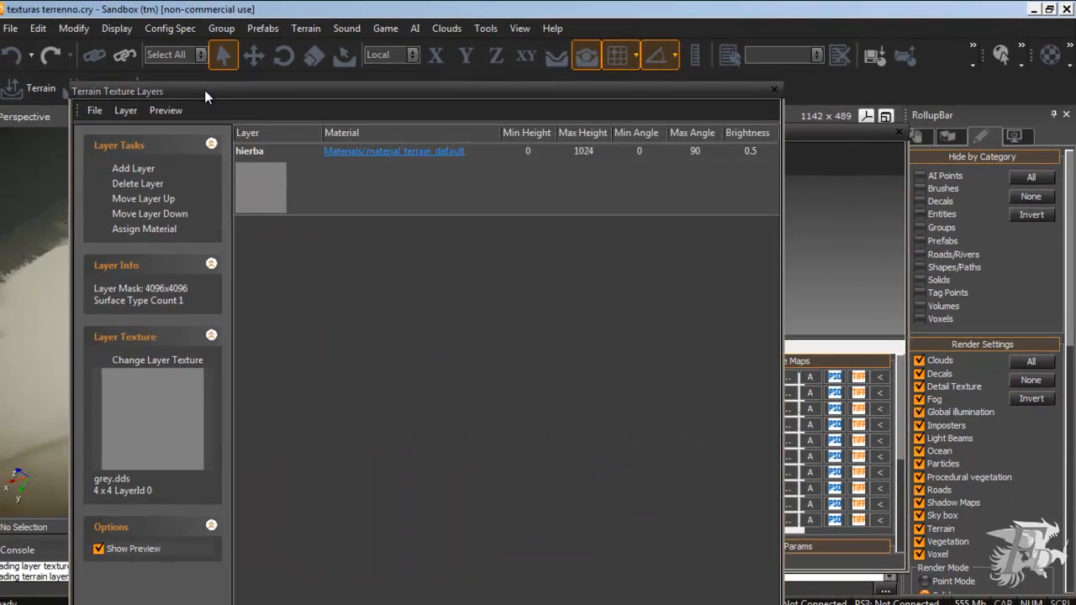
left_click(163, 234)
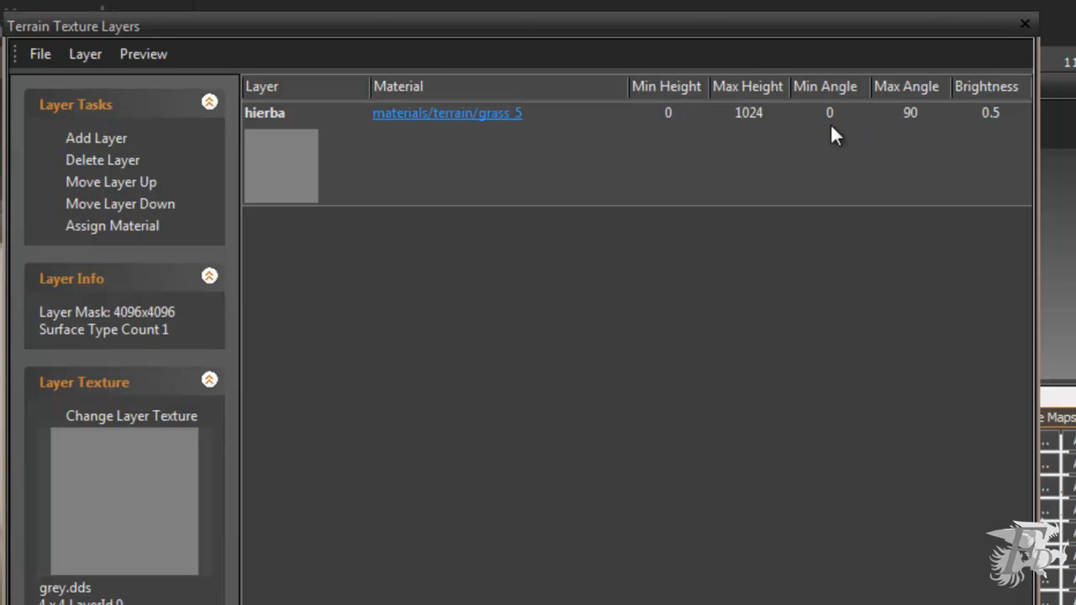
left_click(642, 201)
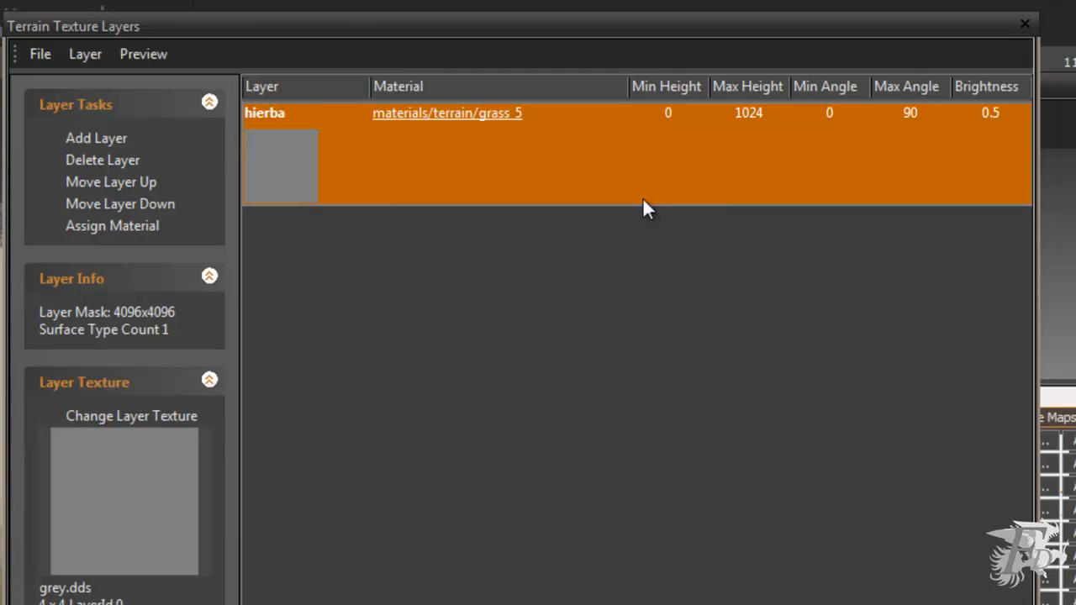
left_click(1024, 25)
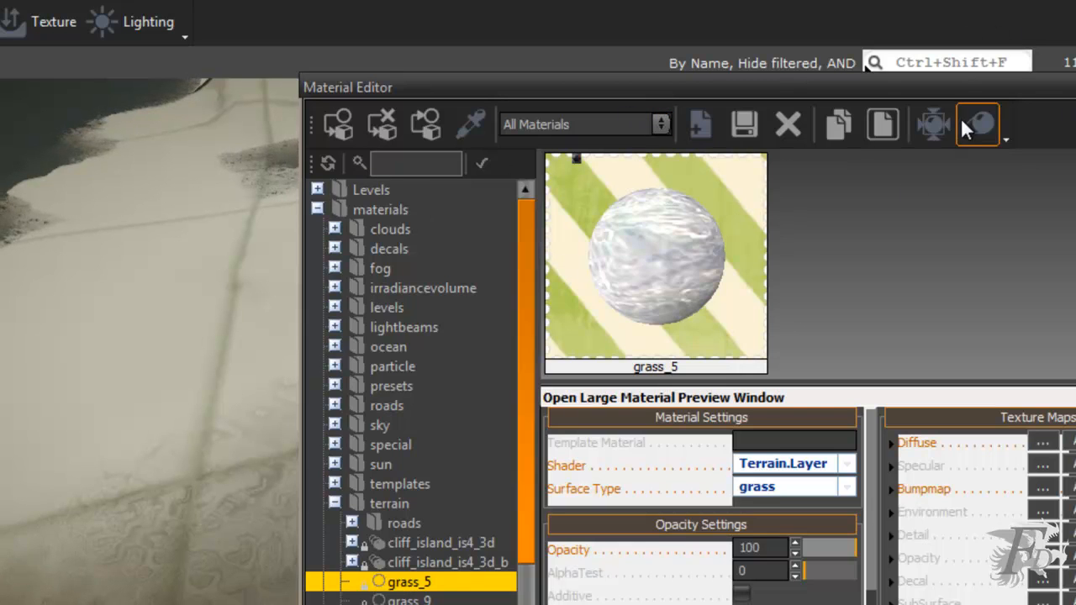
left_click(1075, 87)
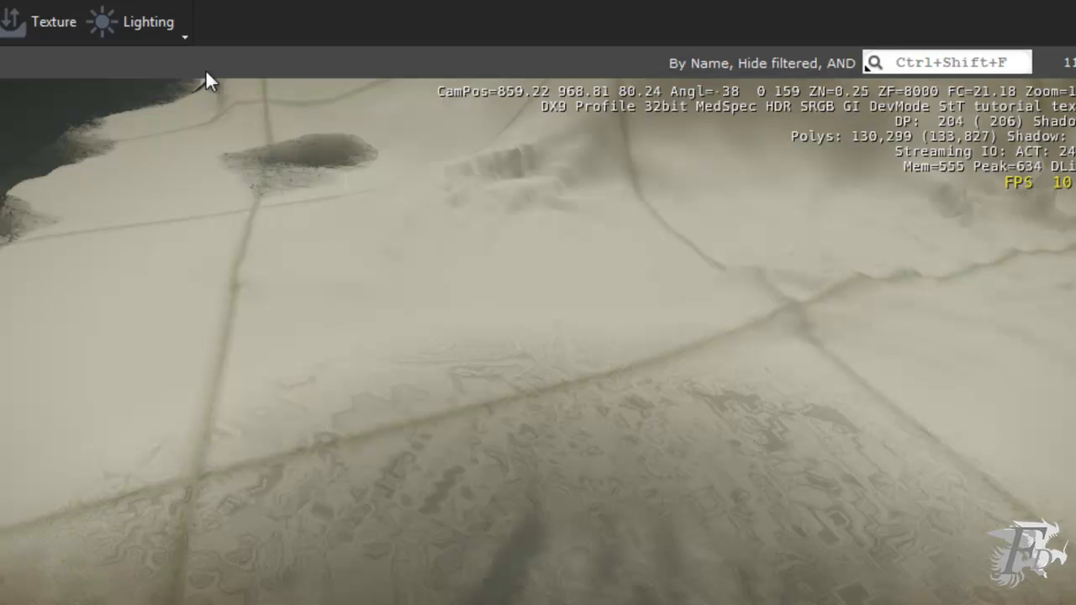
- Generate the terrain's surface texture at 4096 x 4096
left_click(39, 26)
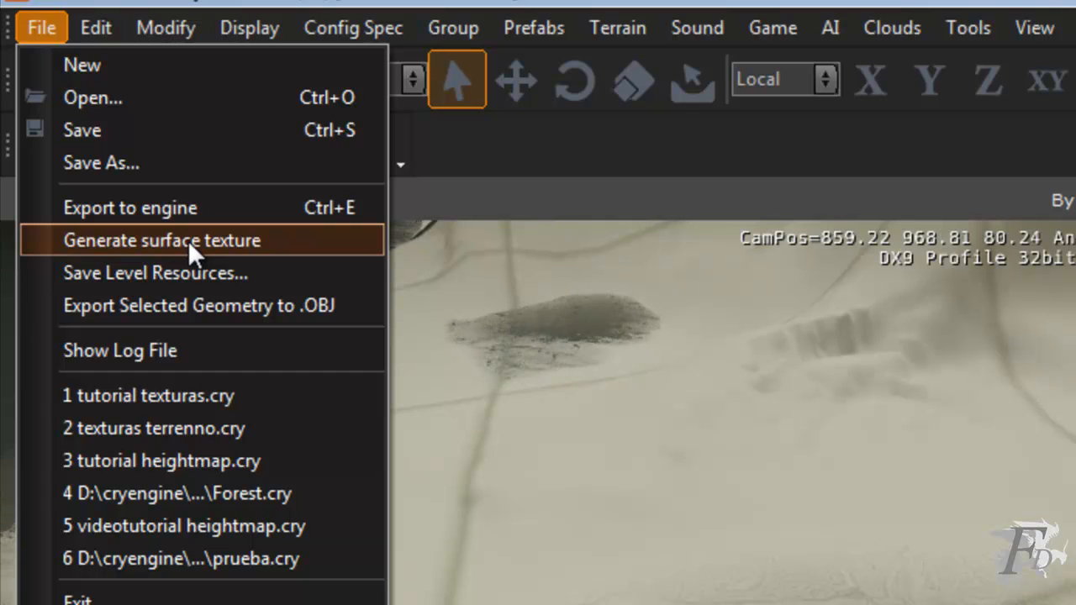
left_click(188, 239)
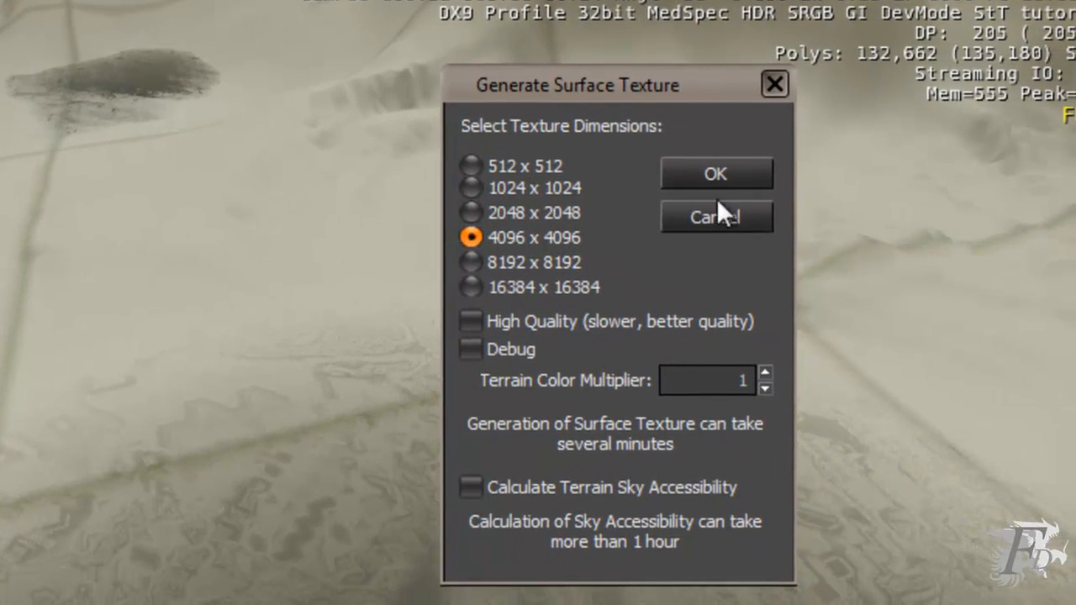
left_click(721, 173)
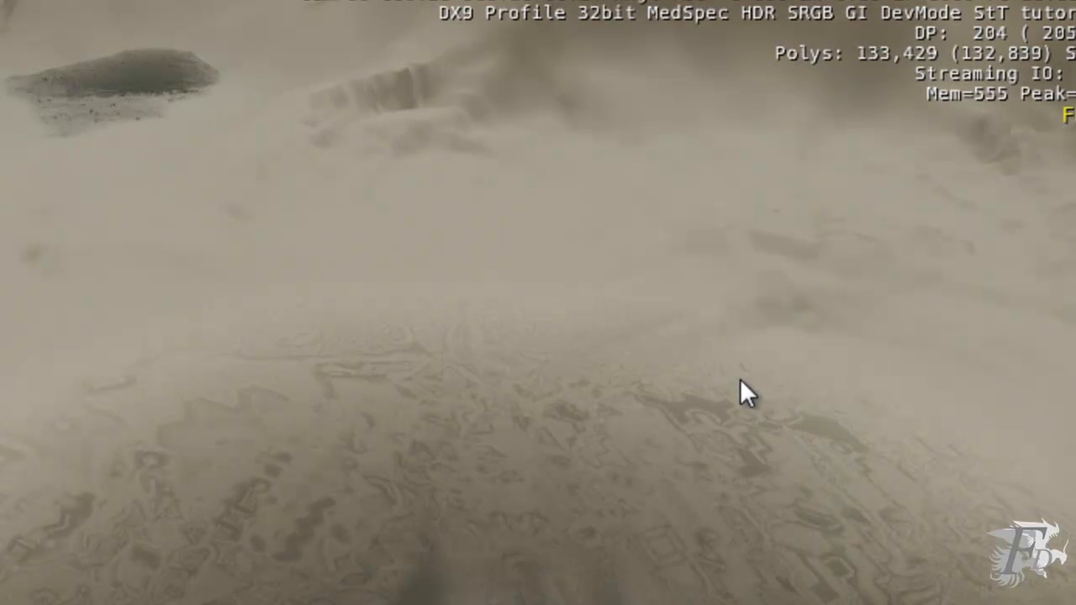
- Fly the camera down to the terrain and compare the grass detail texture from near and far
right_click_drag(797, 353, 810, 346)
key("w")
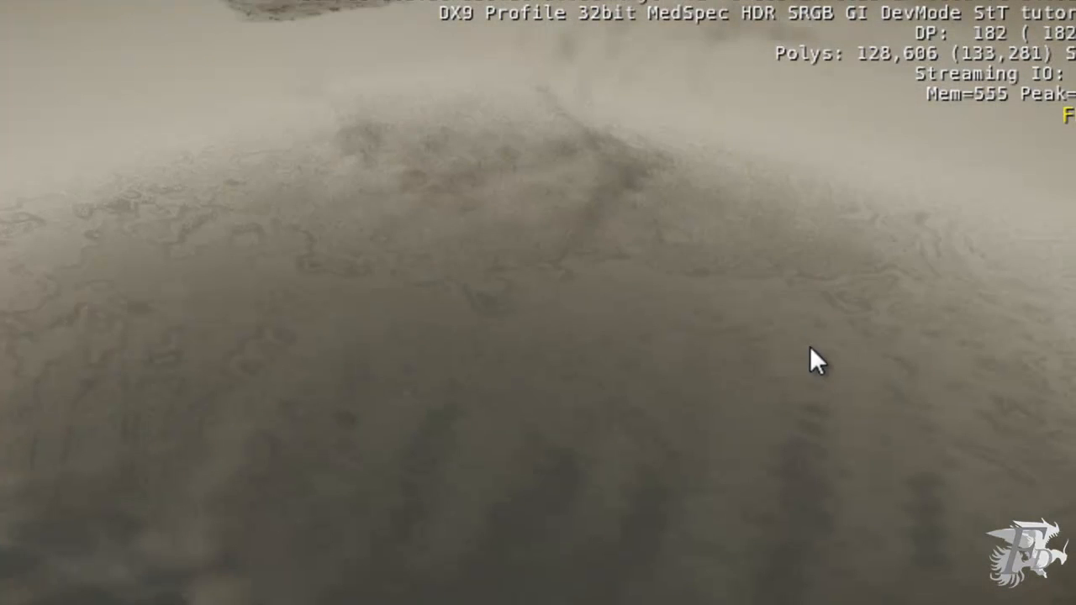
right_click_drag(900, 249, 799, 351)
key("w")
key("w")
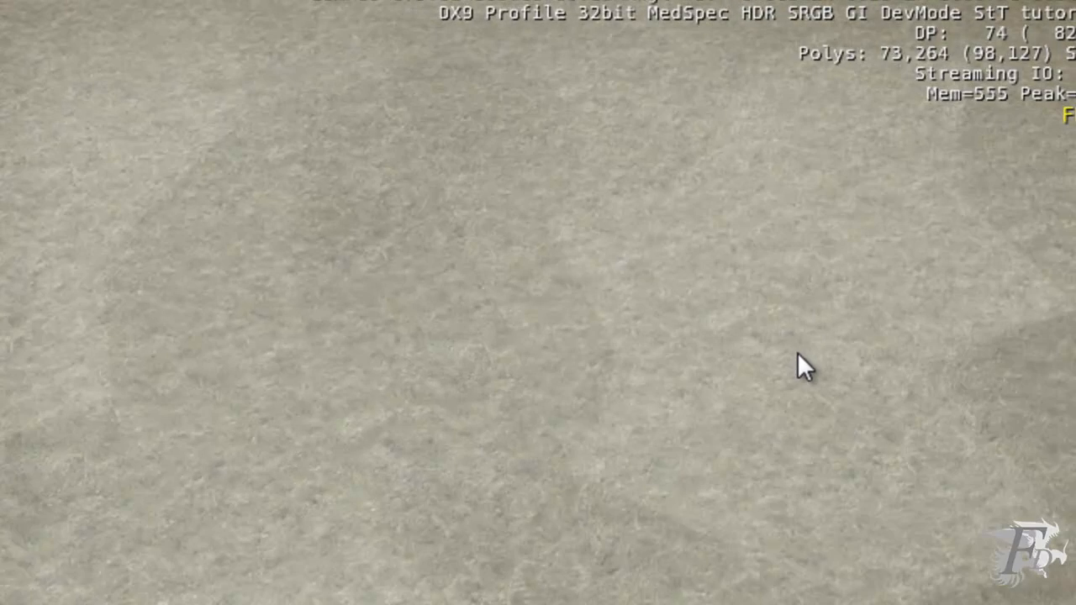
scroll(797, 351, "up", 3)
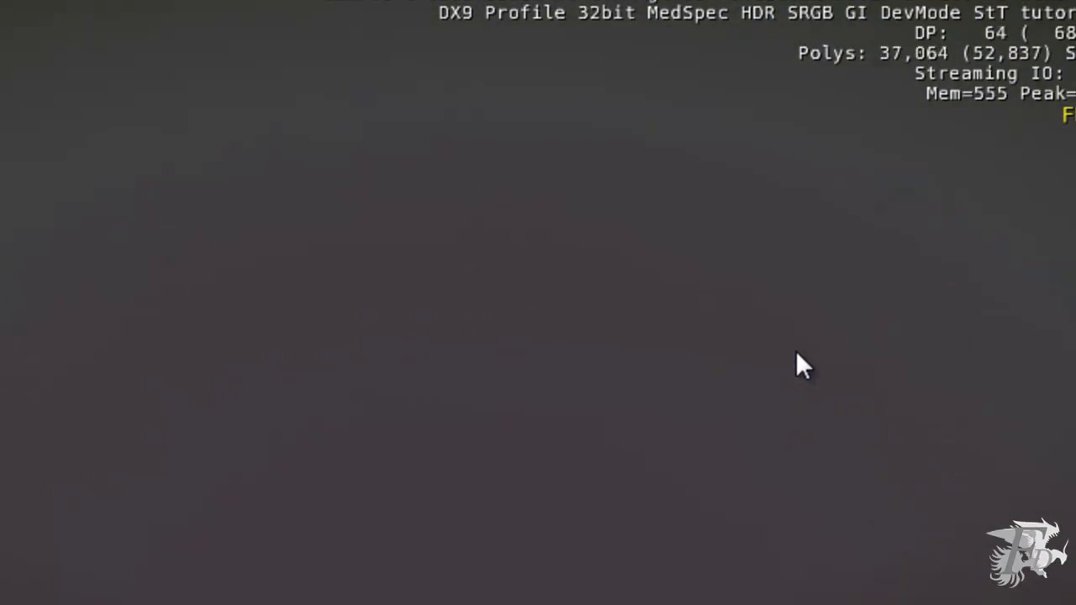
scroll(795, 350, "down", 4)
scroll(796, 351, "down", 1)
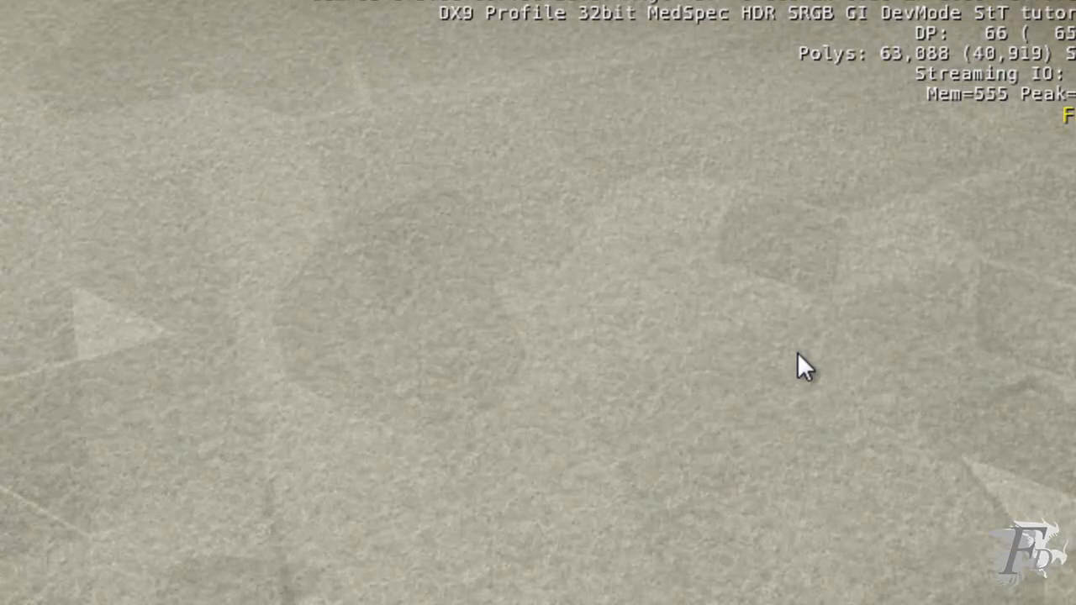
scroll(819, 377, "up", 2)
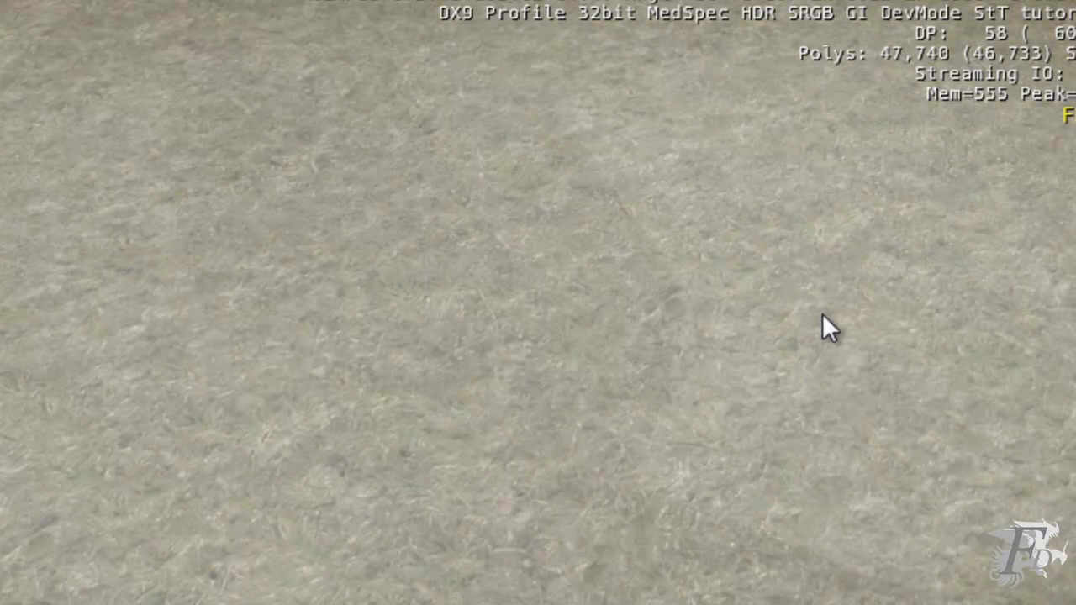
scroll(816, 322, "down", 3)
- Look around over the grass surface from a low viewpoint and examine how the texture appears with distance
mouse_move(797, 332)
right_mouse_down()
mouse_move(791, 322)
mouse_move(816, 334)
right_mouse_up()
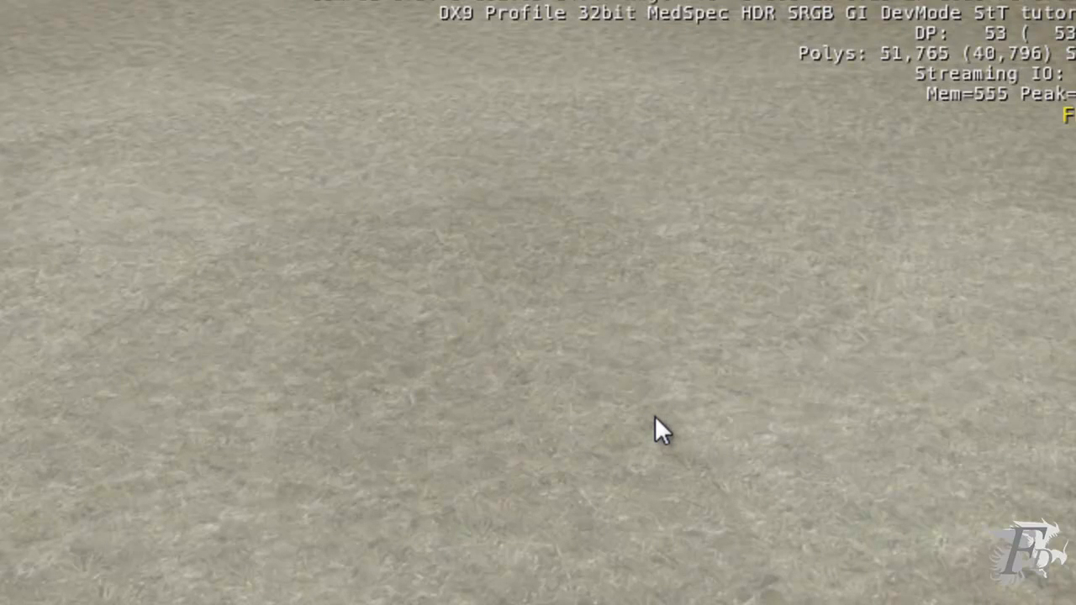
mouse_move(666, 408)
right_mouse_down()
mouse_move(679, 394)
mouse_move(709, 393)
mouse_move(686, 391)
mouse_move(687, 378)
mouse_move(678, 396)
right_mouse_up()
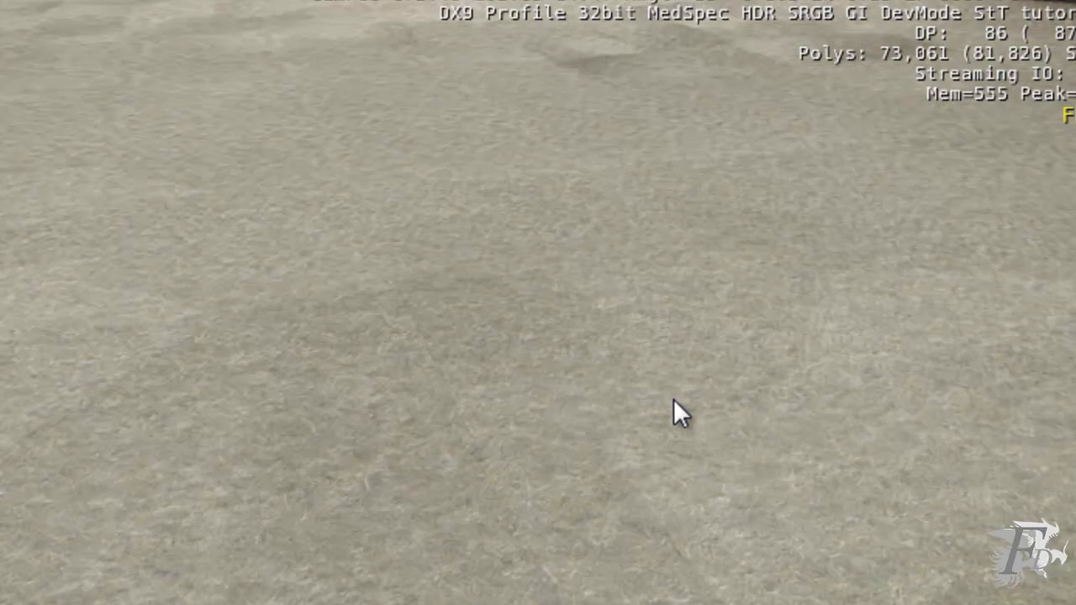
right_click_drag(673, 397, 673, 401)
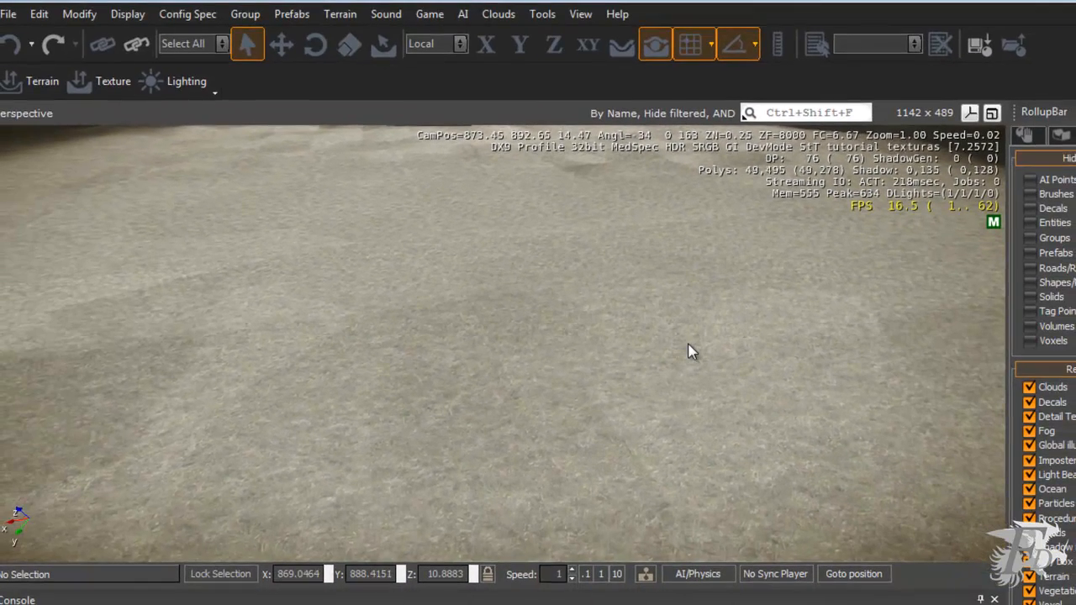
mouse_move(688, 345)
right_mouse_down()
mouse_move(642, 384)
mouse_move(690, 348)
right_mouse_up()
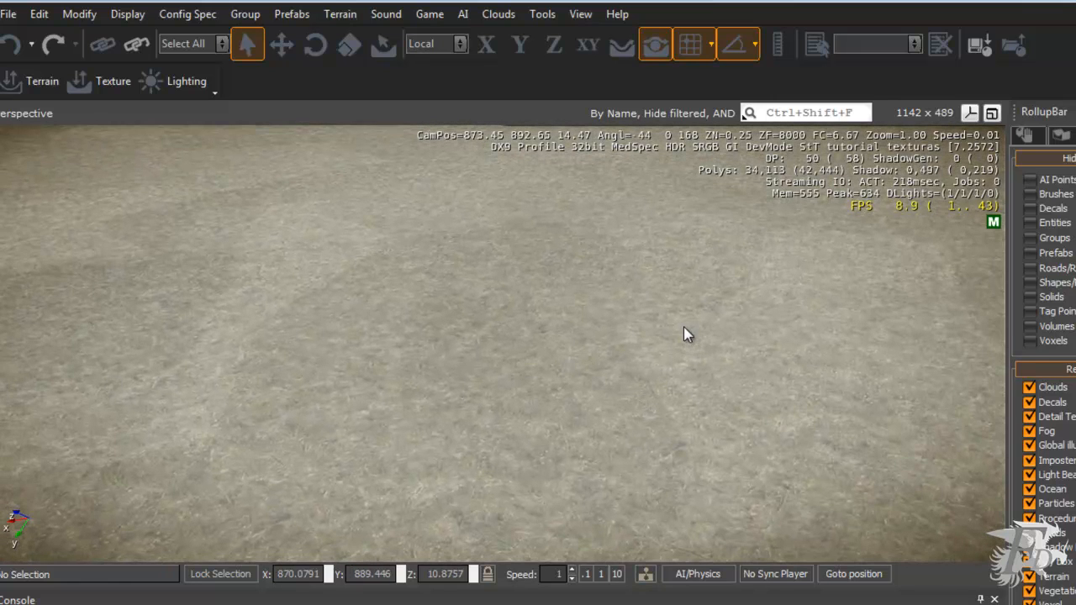
right_click_drag(625, 392, 636, 371)
scroll(636, 372, "down", 3)
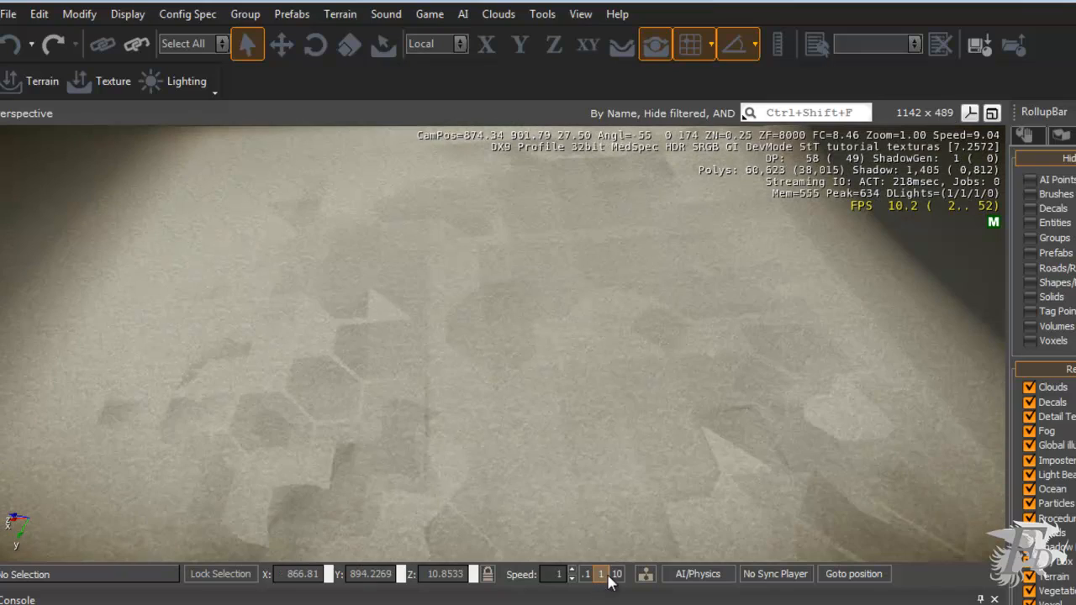
- Try camera movement speeds of 10 and 0.1, set the speed back to 1, and view the grass up close
scroll(642, 468, "up", 3)
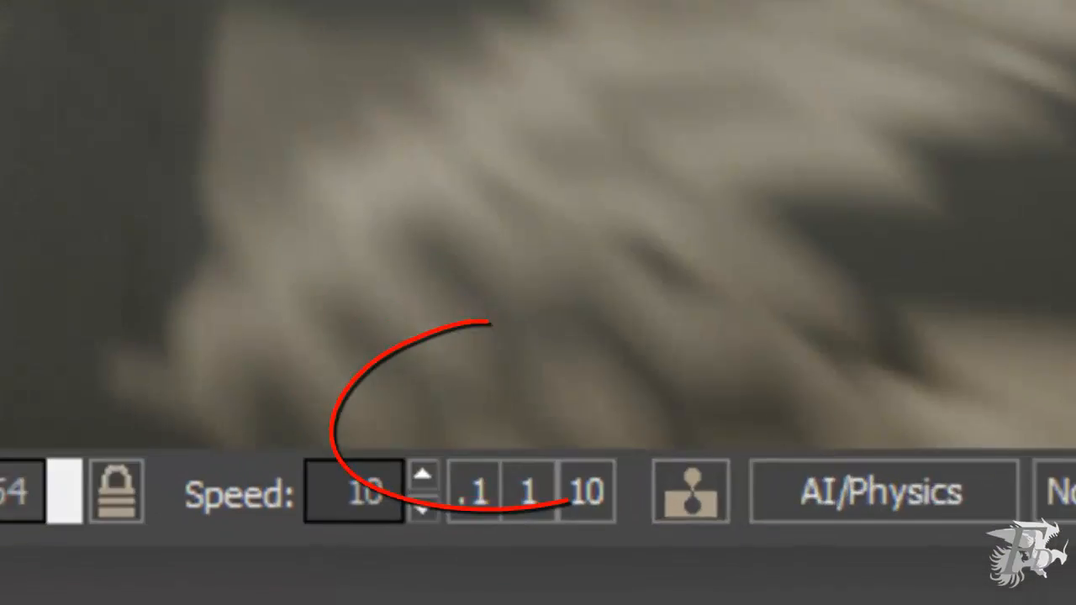
scroll(538, 182, "up", 4)
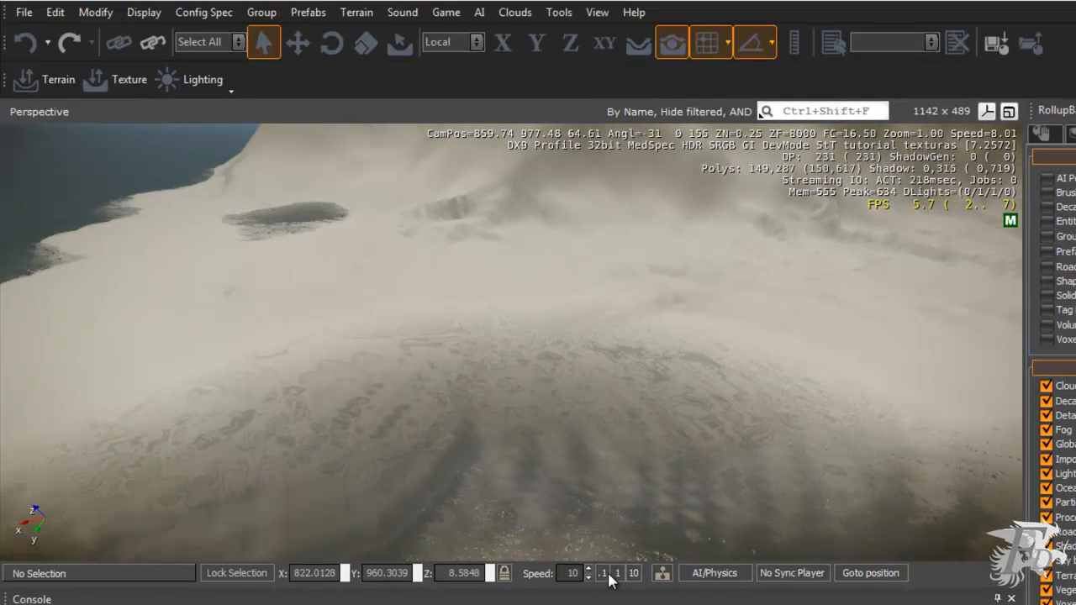
left_click(605, 575)
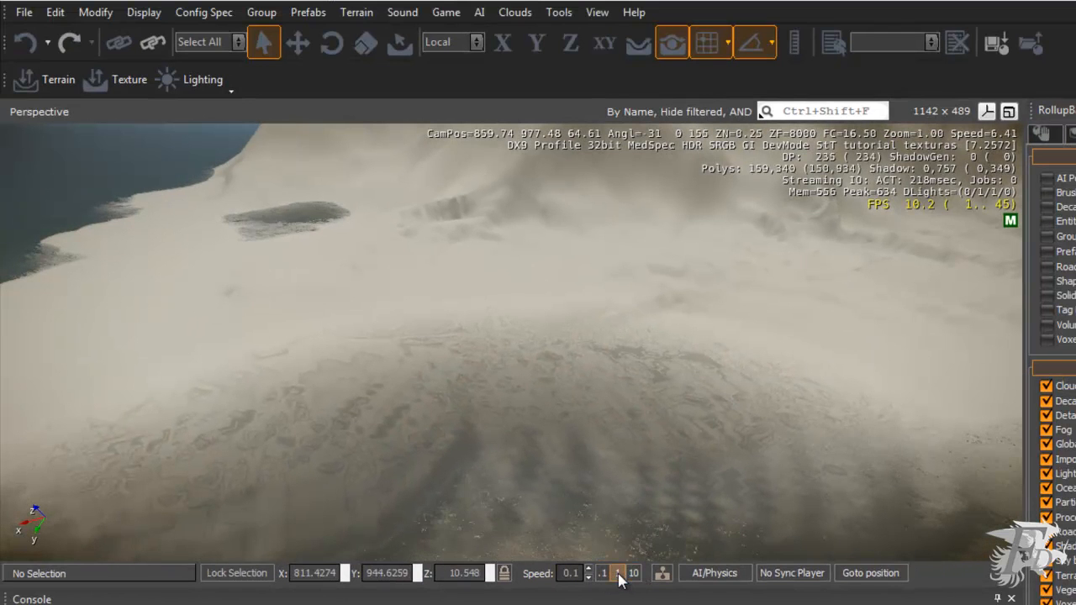
key("w")
right_click_drag(729, 416, 705, 419)
key("s")
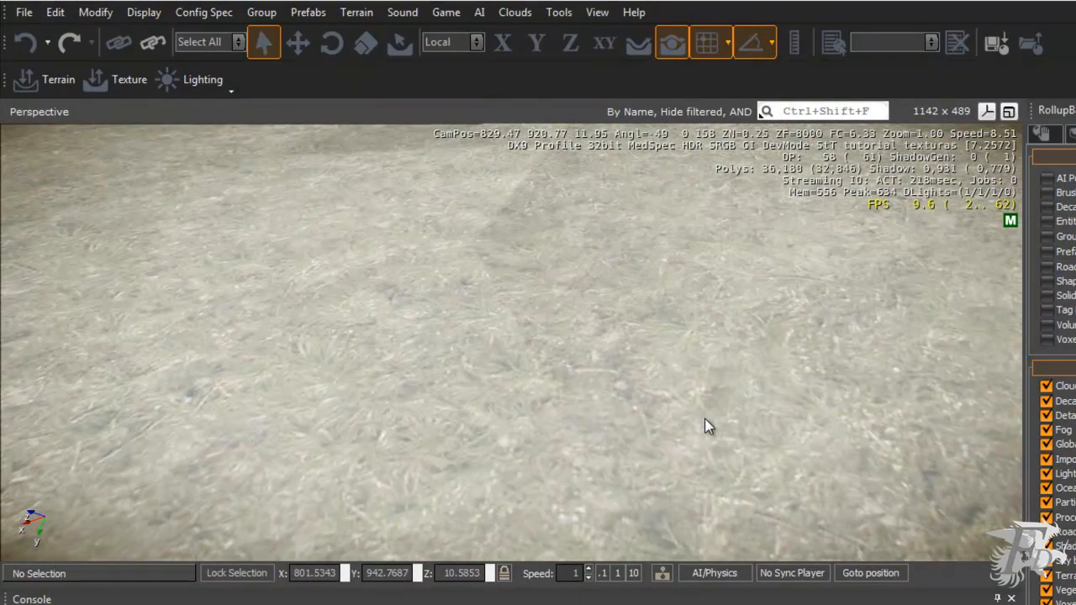